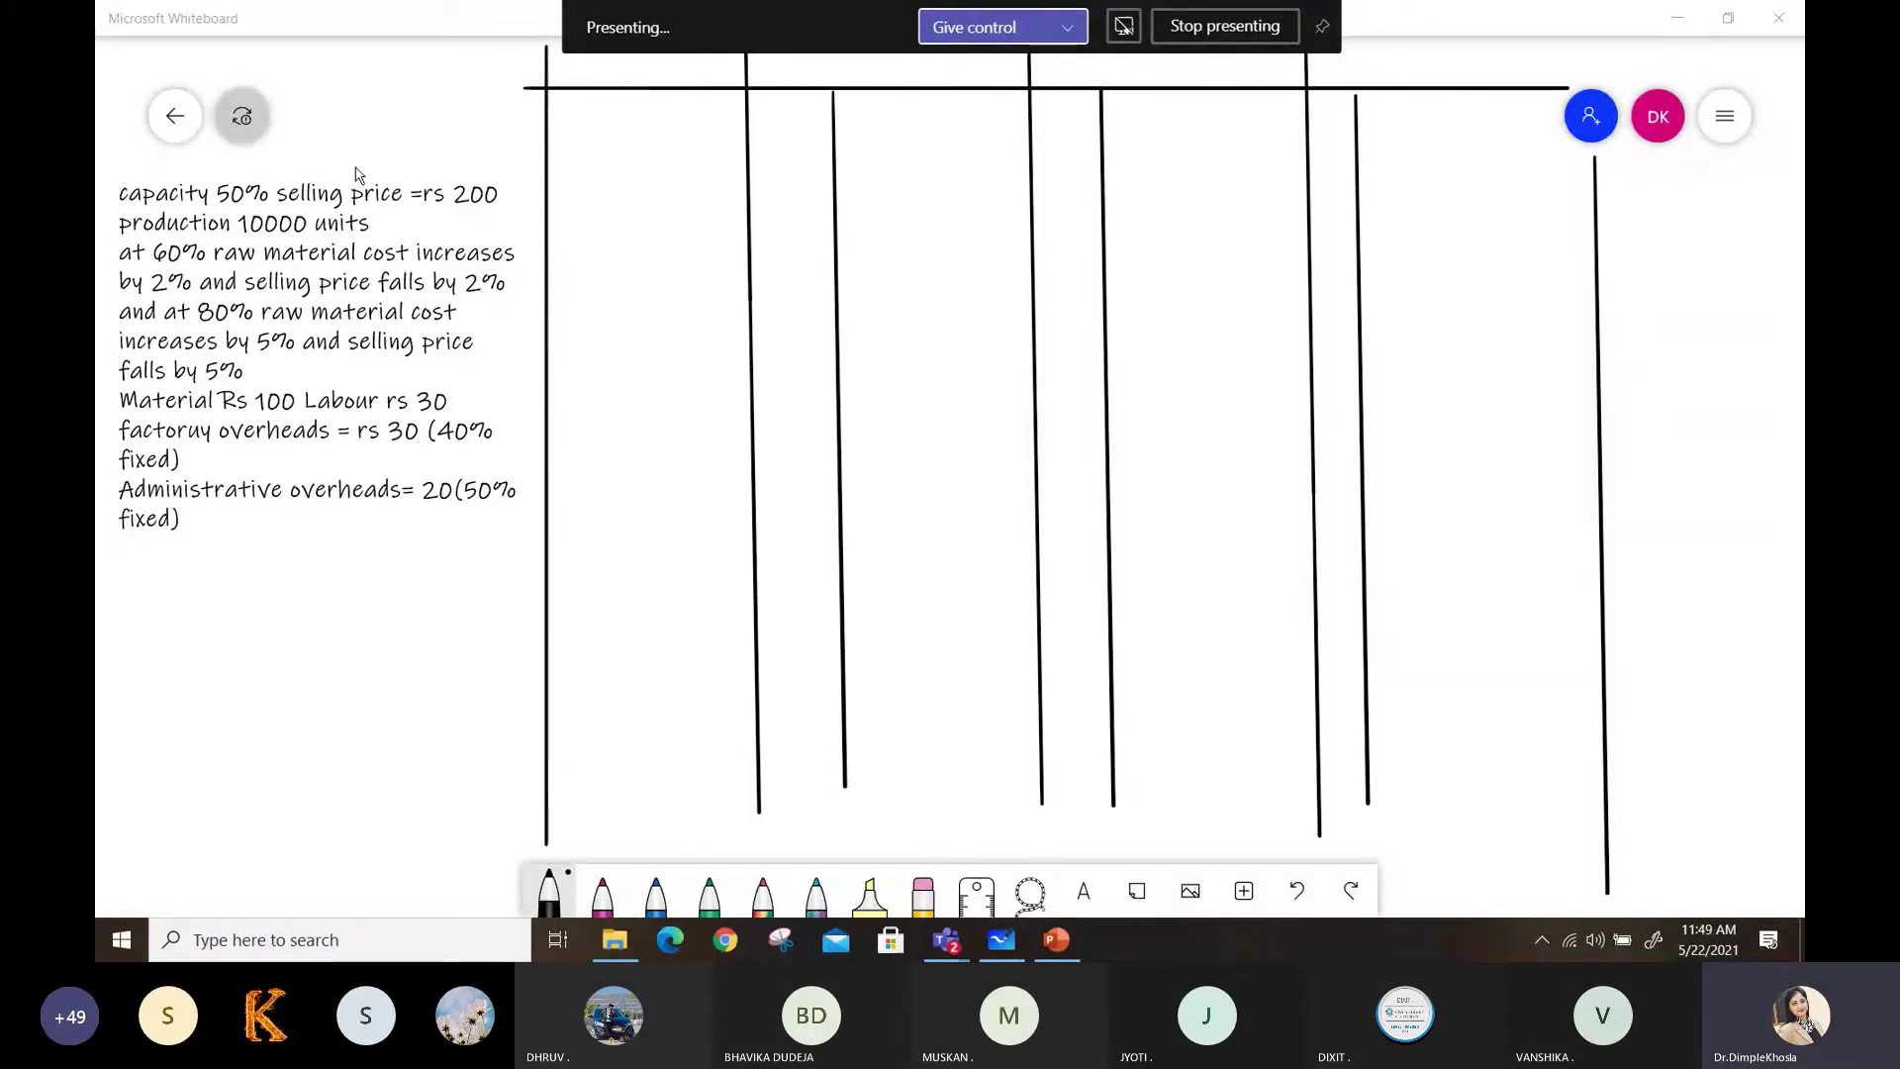
Underline the 50% capacity, selling price, 10,000-unit production and 5% figures, and jot a P.V. note.
mouse_move(118, 211)
left_mouse_down()
mouse_move(484, 208)
mouse_move(477, 162)
mouse_move(507, 170)
left_mouse_up()
left_click_drag(234, 236, 358, 234)
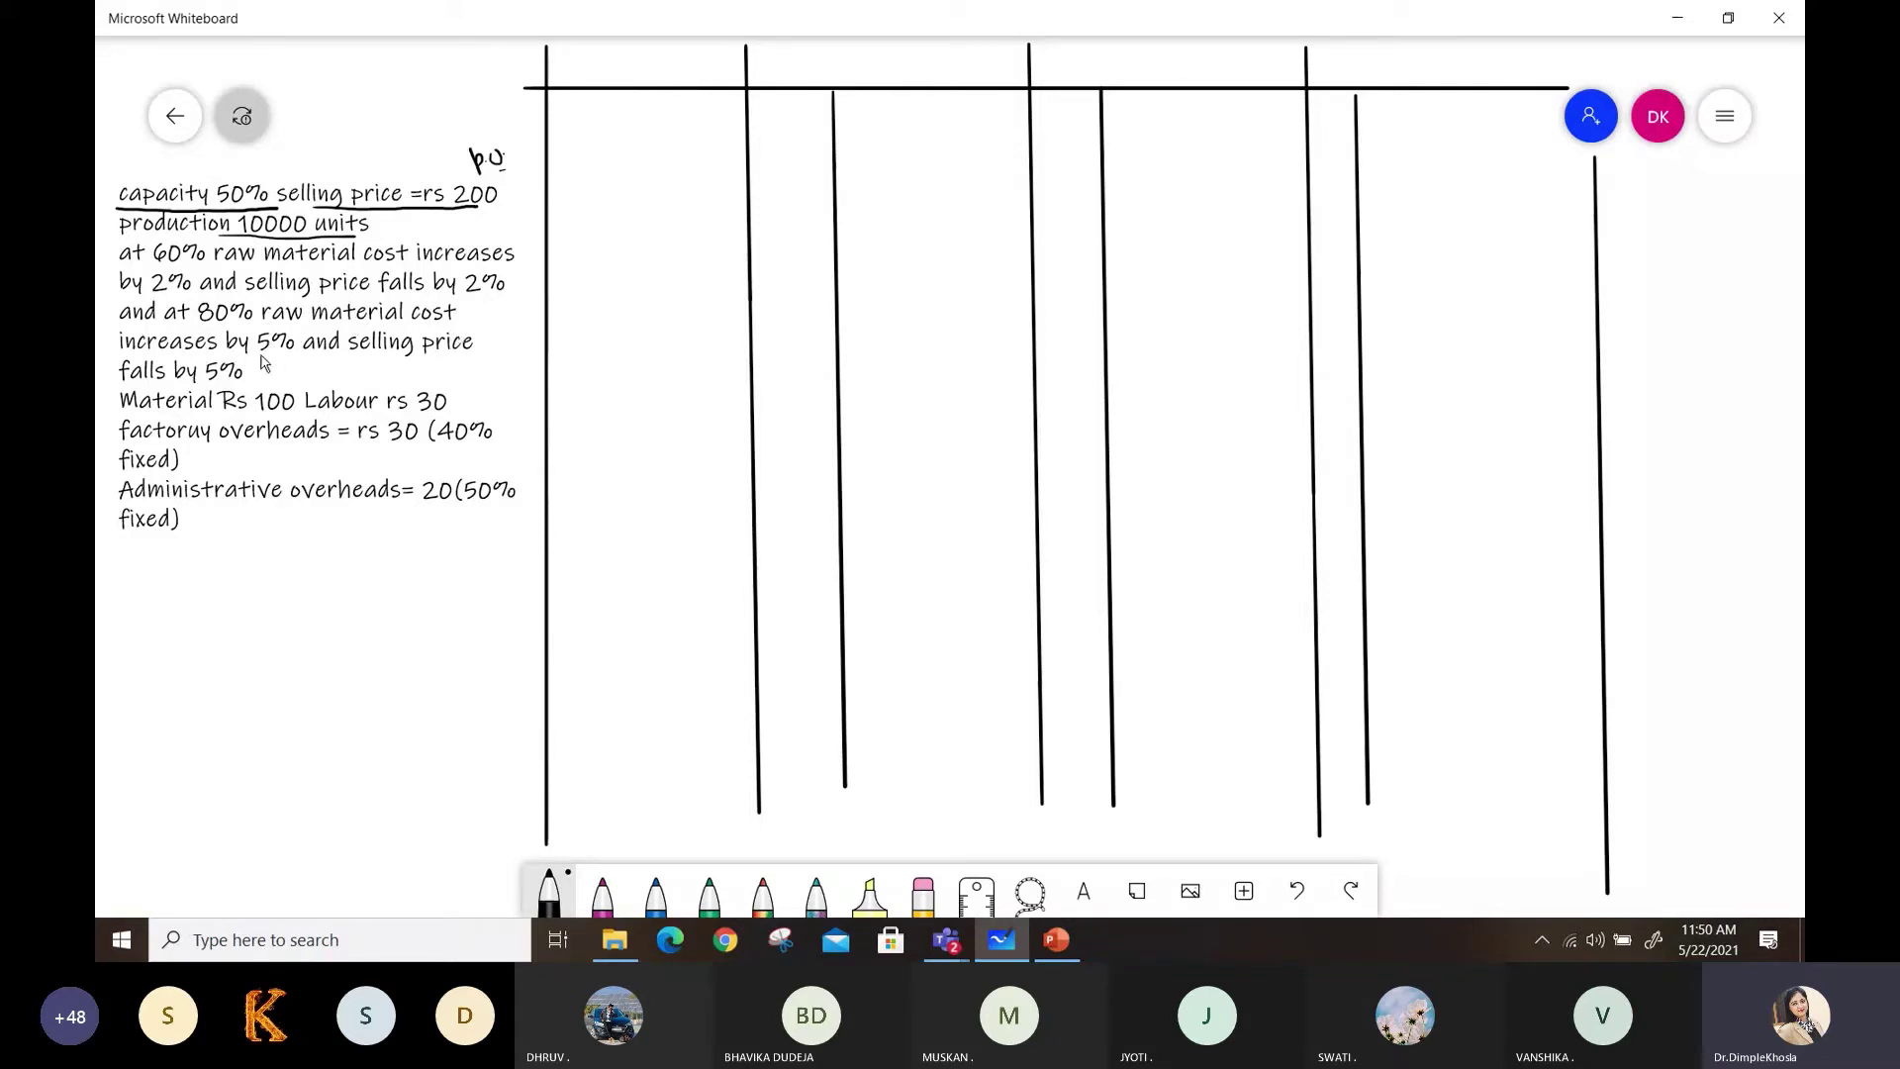
left_click_drag(260, 355, 274, 356)
left_click_drag(335, 368, 447, 365)
Finish the P.V. Cont note and write the 'Particulars' and '50% 10,000' column headings.
left_click_drag(426, 383, 445, 381)
left_click(461, 371)
mouse_move(577, 48)
left_mouse_down()
mouse_move(690, 87)
mouse_move(721, 62)
left_mouse_up()
mouse_move(781, 55)
left_mouse_down()
mouse_move(846, 79)
mouse_move(971, 76)
left_mouse_up()
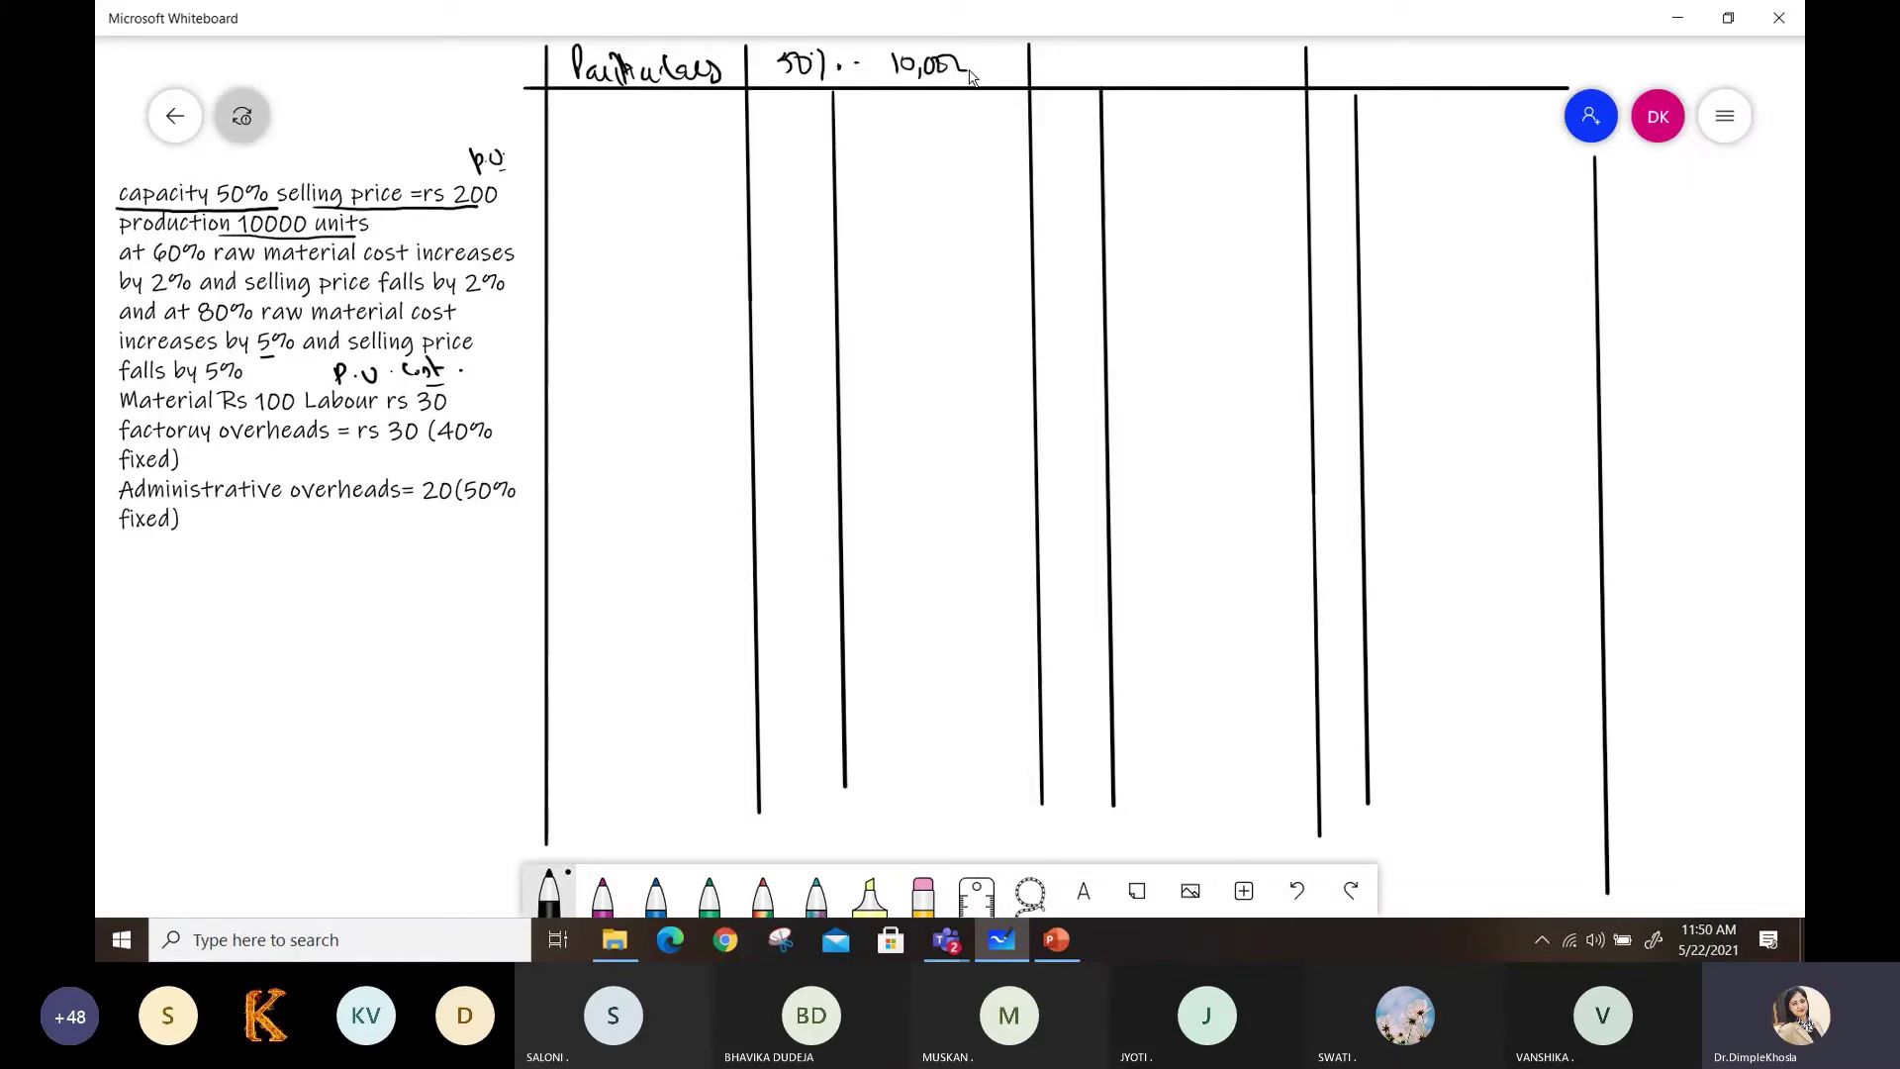
left_click_drag(970, 76, 965, 59)
Write '60% 12,000' as the third column heading.
left_click_drag(1053, 58, 1076, 69)
left_click_drag(1082, 57, 1103, 68)
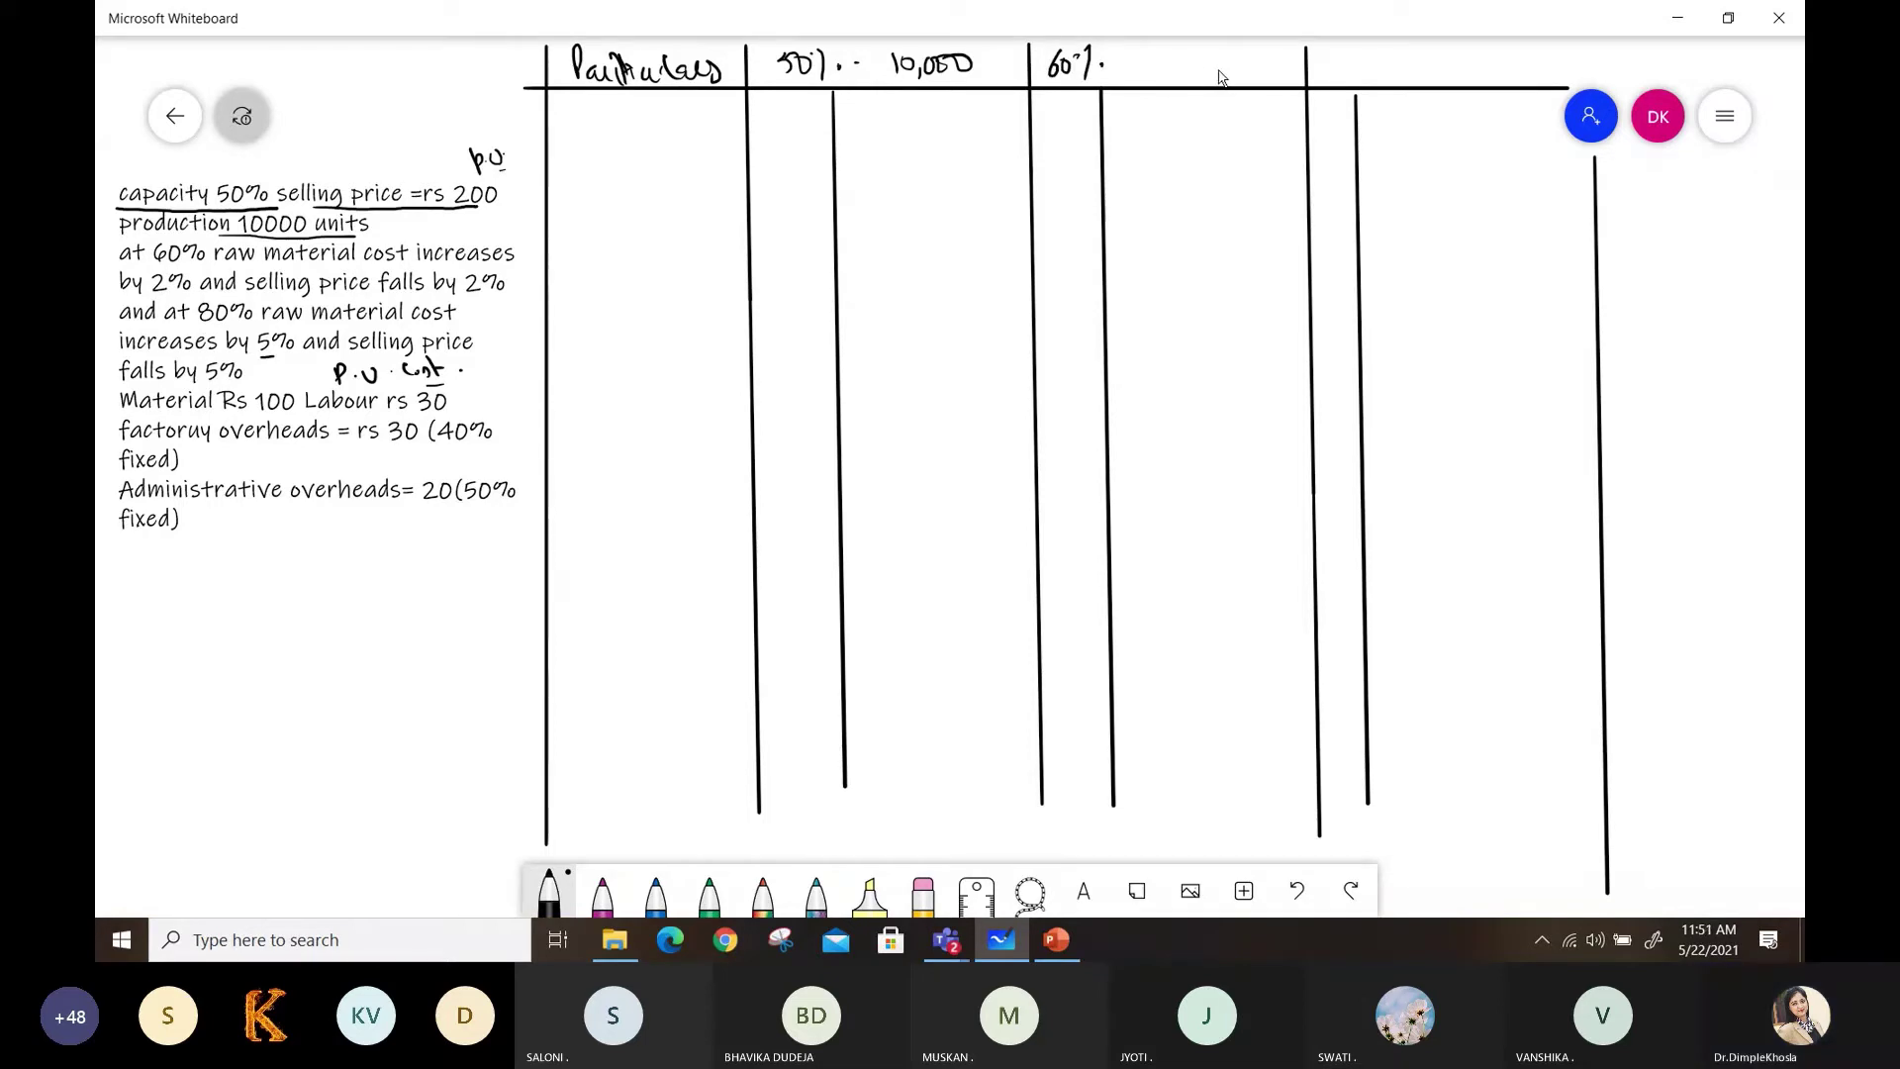
mouse_move(1146, 55)
left_mouse_down()
mouse_move(1147, 77)
mouse_move(1231, 61)
left_mouse_up()
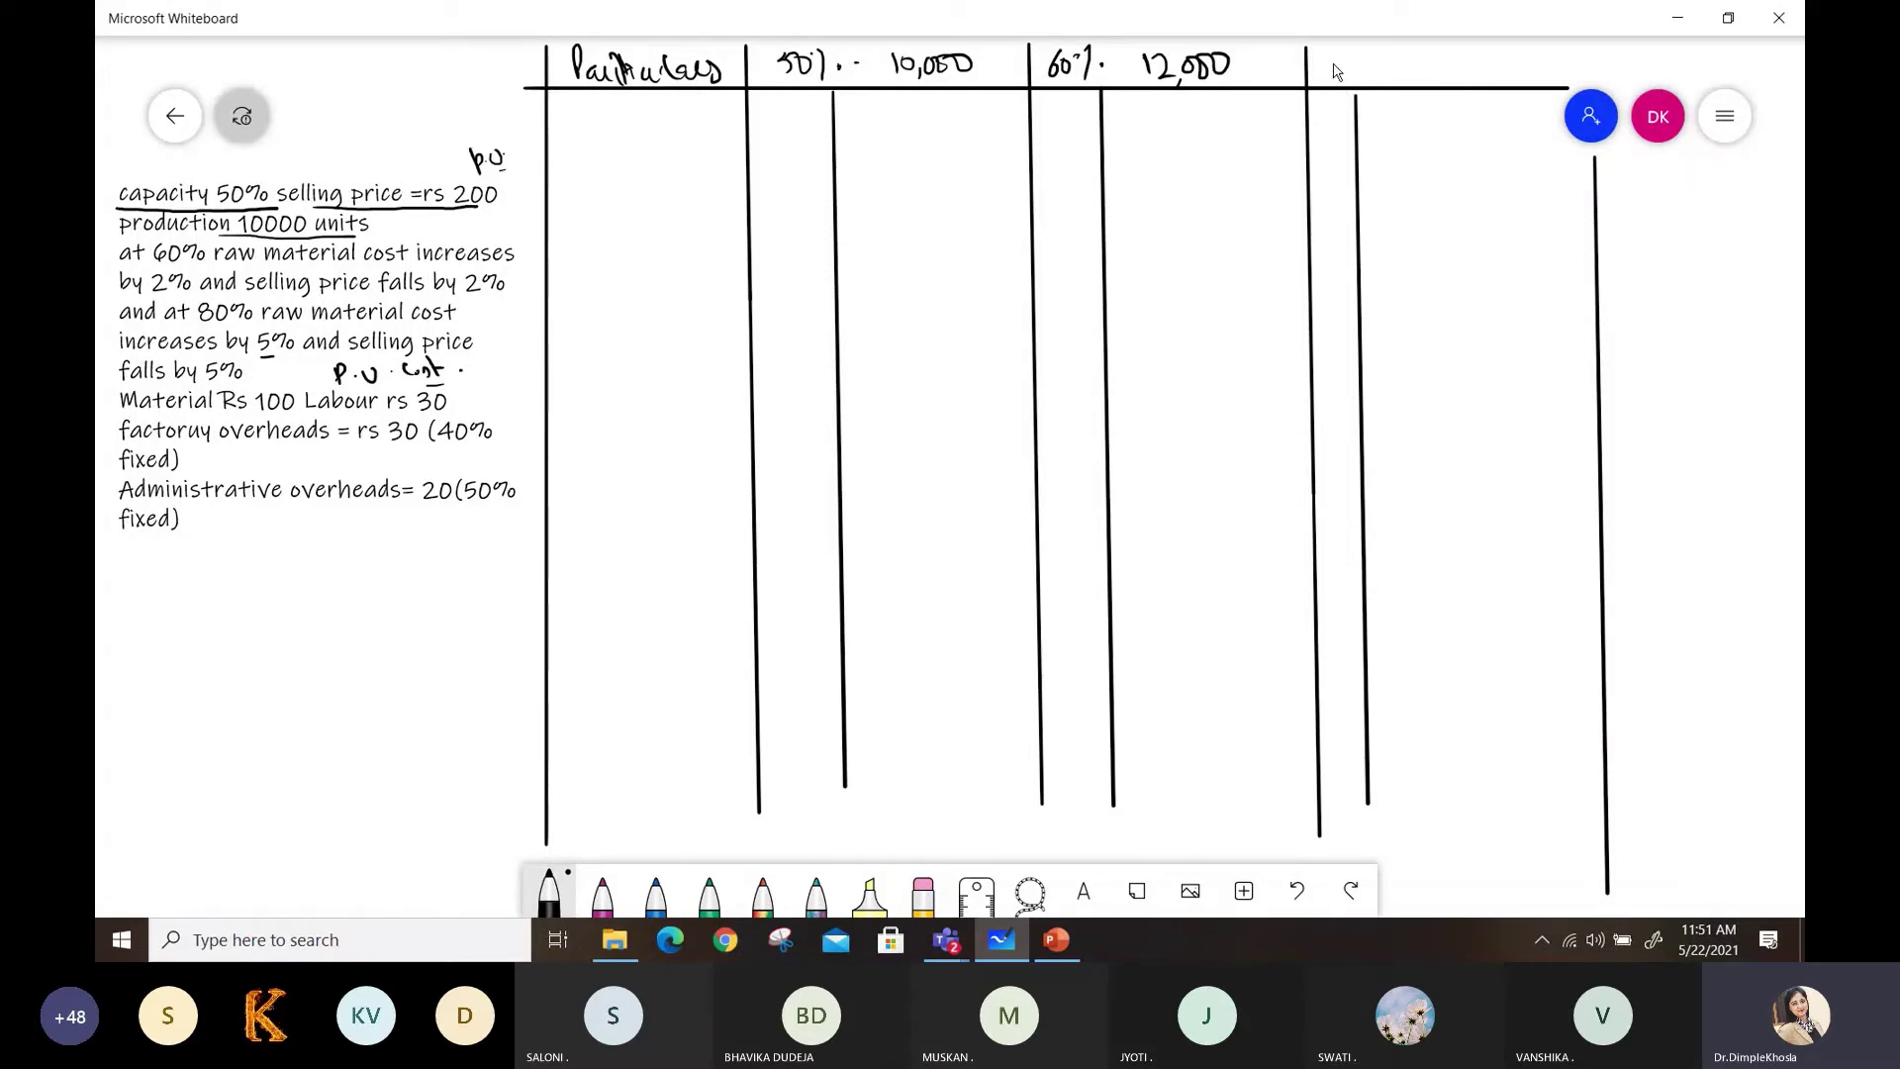
Write '80% 16,000' as the fourth column heading.
left_click_drag(1321, 55, 1318, 79)
left_click_drag(1331, 57, 1336, 78)
left_click_drag(1346, 55, 1347, 77)
left_click(1363, 70)
left_click_drag(1396, 58, 1416, 82)
left_click_drag(1435, 59, 1442, 71)
left_click_drag(1451, 59, 1474, 79)
Add P.U and Total sub-headings under the 50% and 60% columns.
mouse_move(768, 98)
left_mouse_down()
mouse_move(899, 102)
mouse_move(888, 121)
left_mouse_up()
left_click(793, 110)
mouse_move(902, 109)
left_mouse_down()
mouse_move(1049, 120)
mouse_move(1082, 103)
left_mouse_up()
left_click(1060, 112)
mouse_move(1138, 102)
left_mouse_down()
mouse_move(1140, 119)
mouse_move(1141, 99)
left_mouse_up()
left_click_drag(1148, 109, 1193, 116)
mouse_move(1199, 95)
left_mouse_down()
mouse_move(1201, 117)
mouse_move(1187, 101)
left_mouse_up()
left_click_drag(1315, 105, 1318, 138)
Add p.u and Total sub-headings under the 80% column.
left_click_drag(1316, 107, 1347, 123)
left_click(1329, 118)
left_click_drag(1367, 101, 1387, 99)
mouse_move(1377, 101)
left_mouse_down()
mouse_move(1380, 120)
mouse_move(1447, 121)
left_mouse_up()
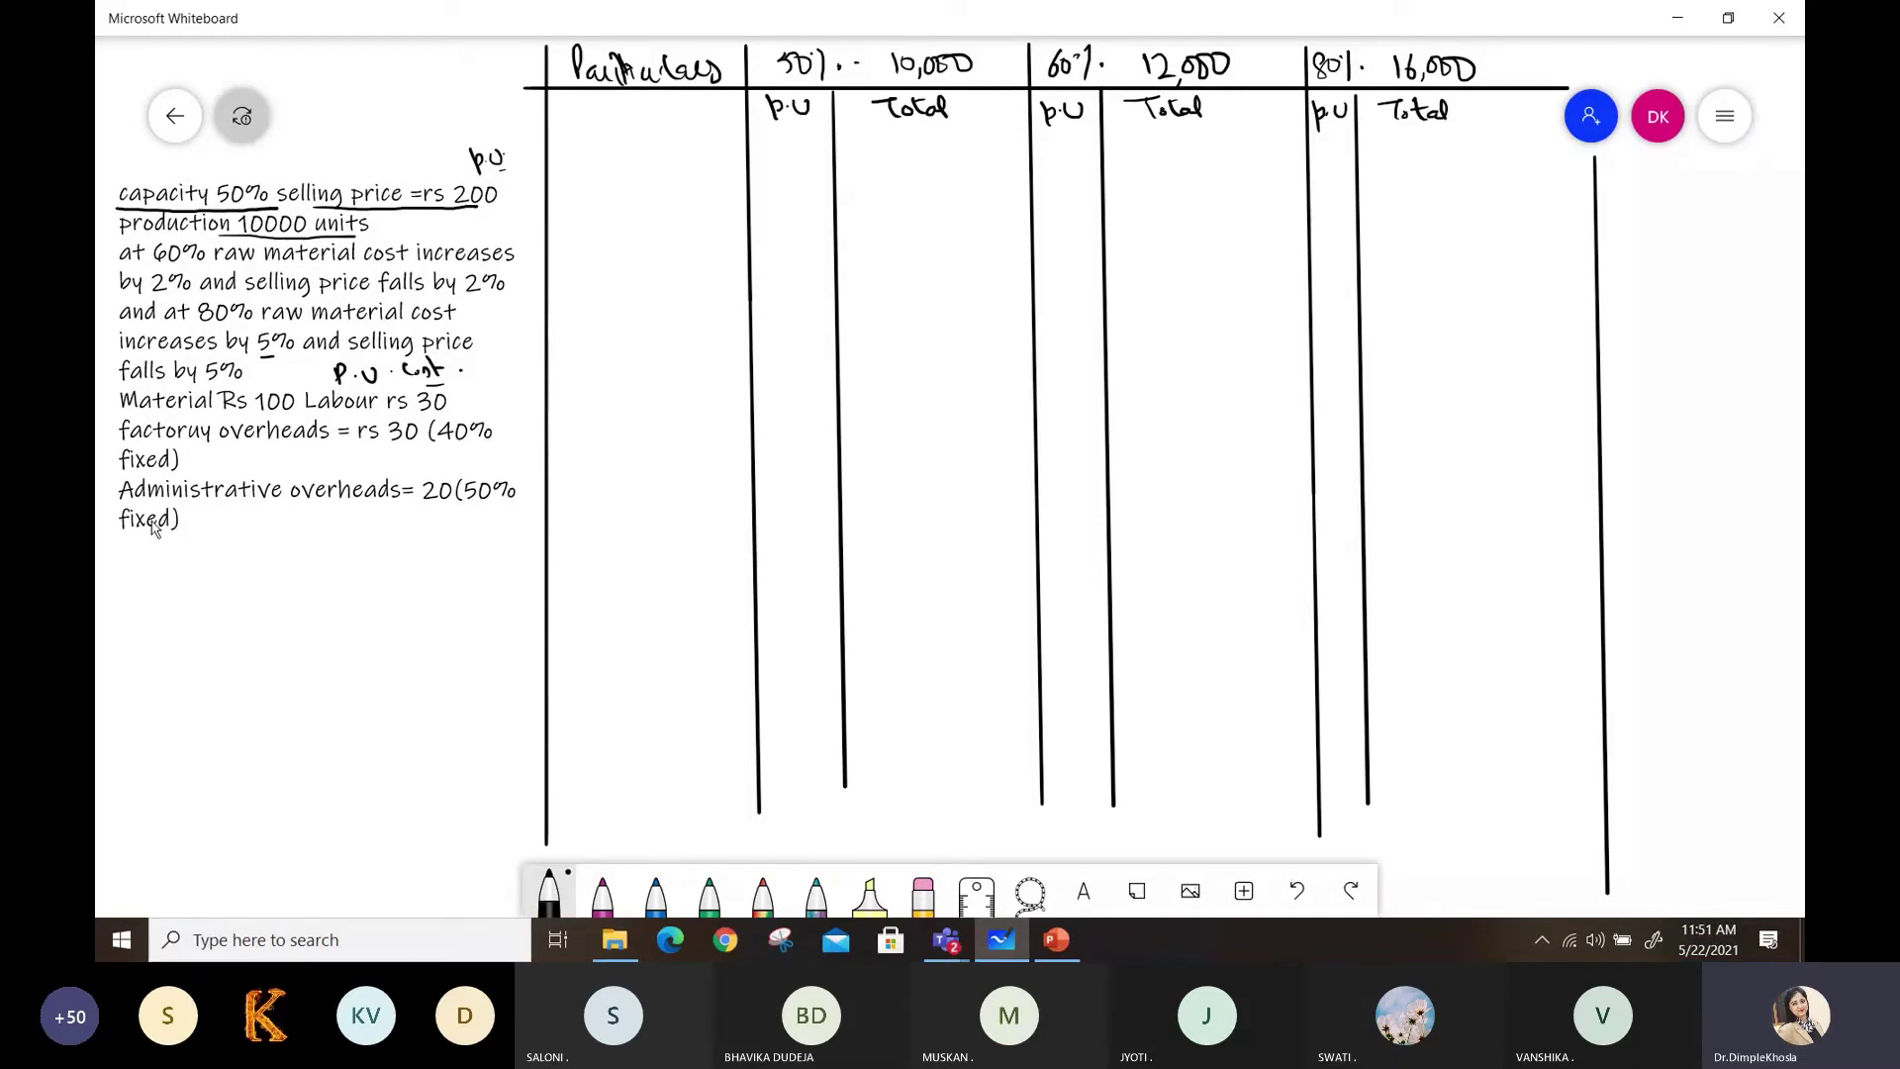
Write Material 100 and Labour 30 per unit, ruled off to a P.Cost of 130.
mouse_move(579, 153)
left_mouse_down()
mouse_move(693, 149)
mouse_move(643, 140)
left_mouse_up()
mouse_move(761, 147)
left_mouse_down()
mouse_move(760, 164)
mouse_move(812, 158)
left_mouse_up()
mouse_move(578, 186)
left_mouse_down()
mouse_move(592, 211)
mouse_move(791, 197)
left_mouse_up()
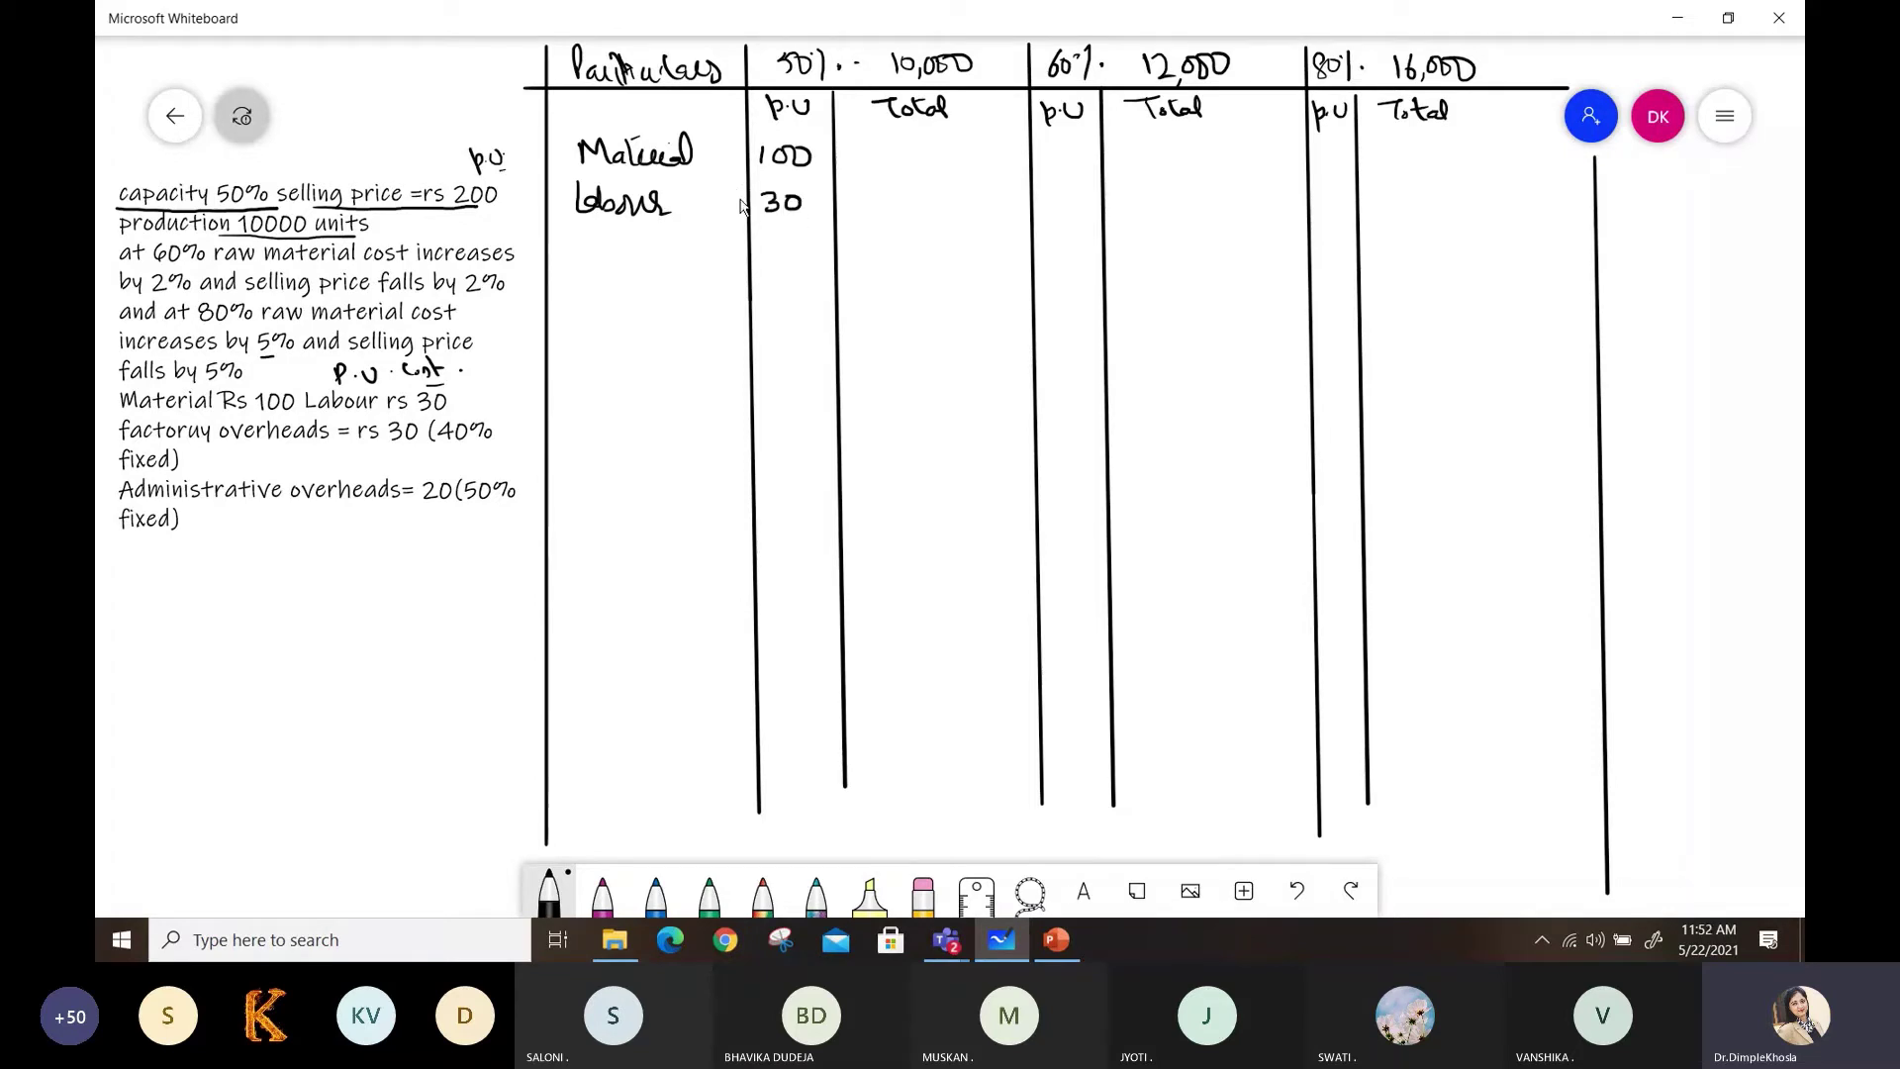
mouse_move(757, 229)
left_mouse_down()
mouse_move(838, 229)
mouse_move(763, 264)
mouse_move(781, 265)
left_mouse_up()
left_click_drag(798, 247, 796, 249)
left_click_drag(607, 237, 661, 255)
left_click(625, 254)
Add F.O. fixed 12 and variable 18 with subtotal 160, erasing the misplaced 18.
mouse_move(669, 236)
left_mouse_down()
mouse_move(671, 259)
mouse_move(572, 307)
left_mouse_up()
mouse_move(569, 281)
left_mouse_down()
mouse_move(602, 287)
mouse_move(580, 333)
mouse_move(652, 307)
left_mouse_up()
left_click(620, 294)
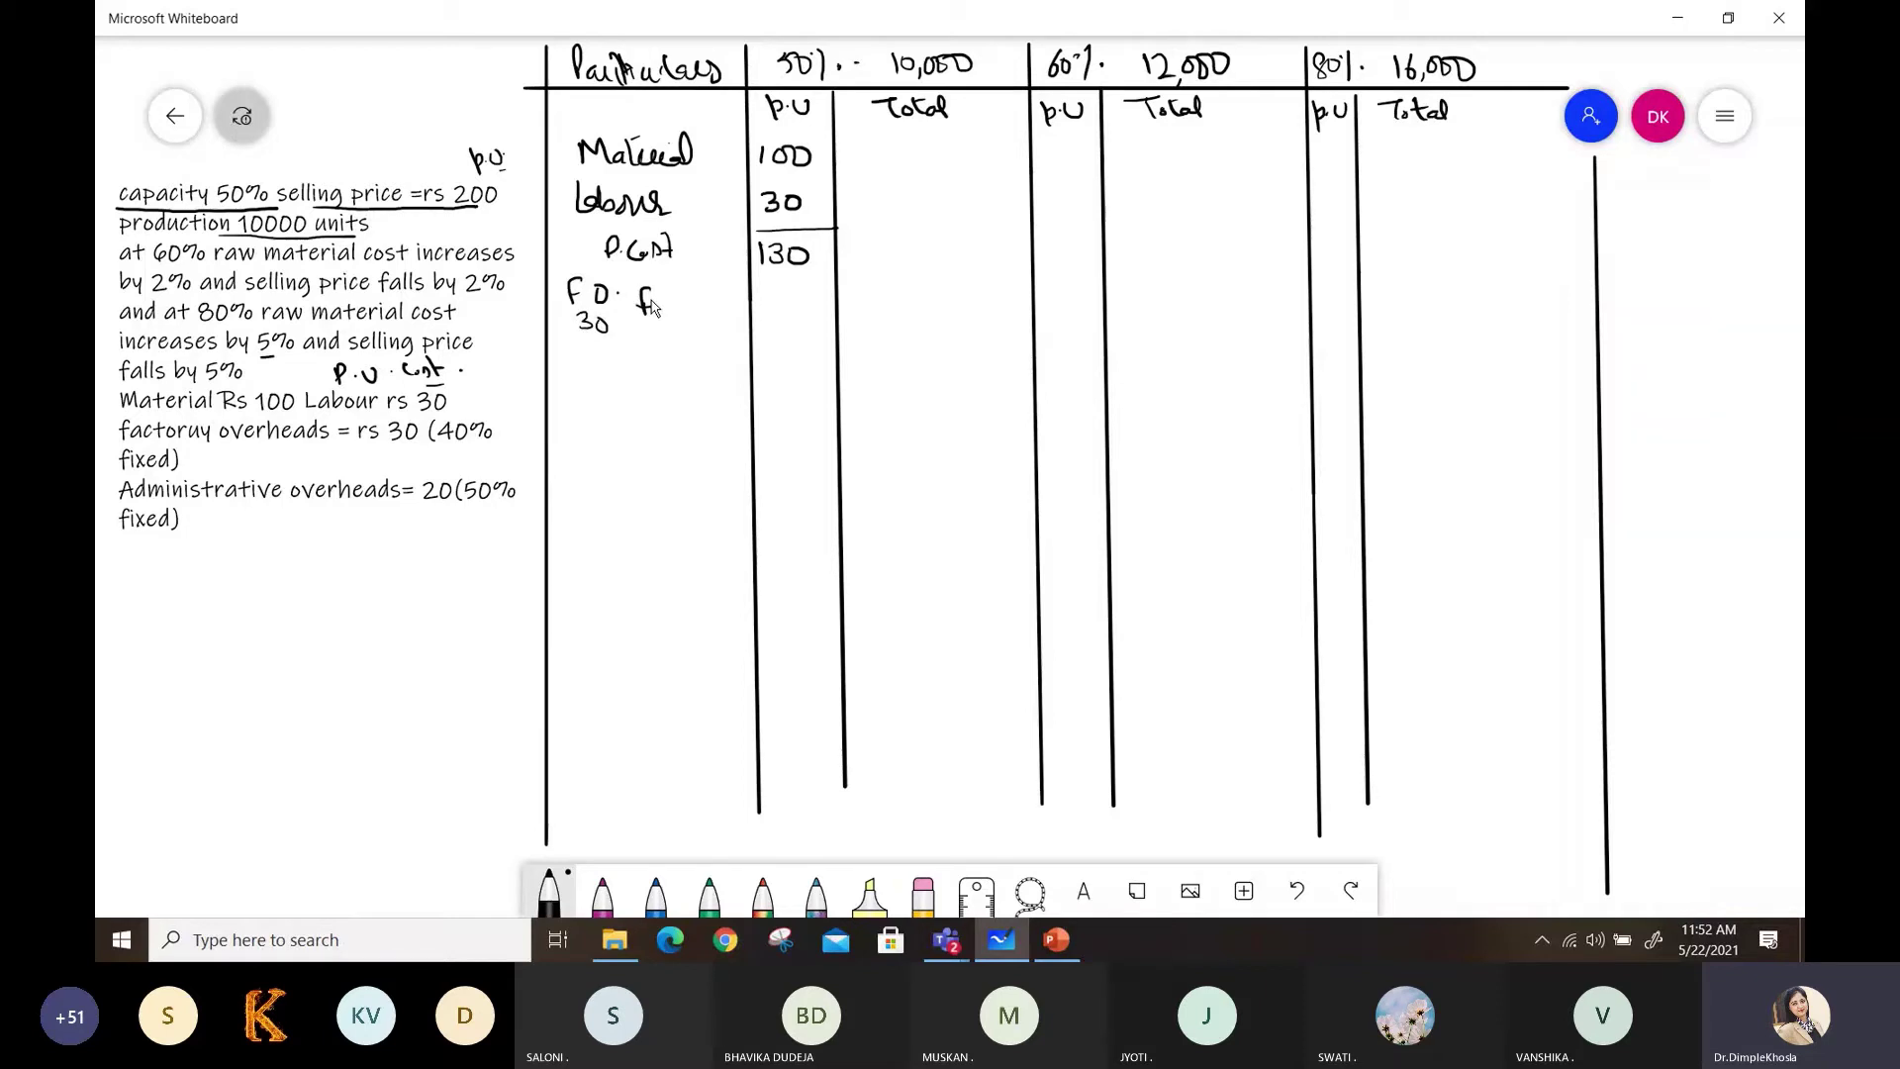
mouse_move(657, 297)
left_mouse_down()
mouse_move(659, 314)
mouse_move(694, 314)
mouse_move(712, 281)
mouse_move(787, 311)
left_mouse_up()
left_click_drag(649, 332, 663, 331)
mouse_move(679, 333)
left_mouse_down()
mouse_move(673, 348)
mouse_move(701, 327)
mouse_move(806, 344)
left_mouse_up()
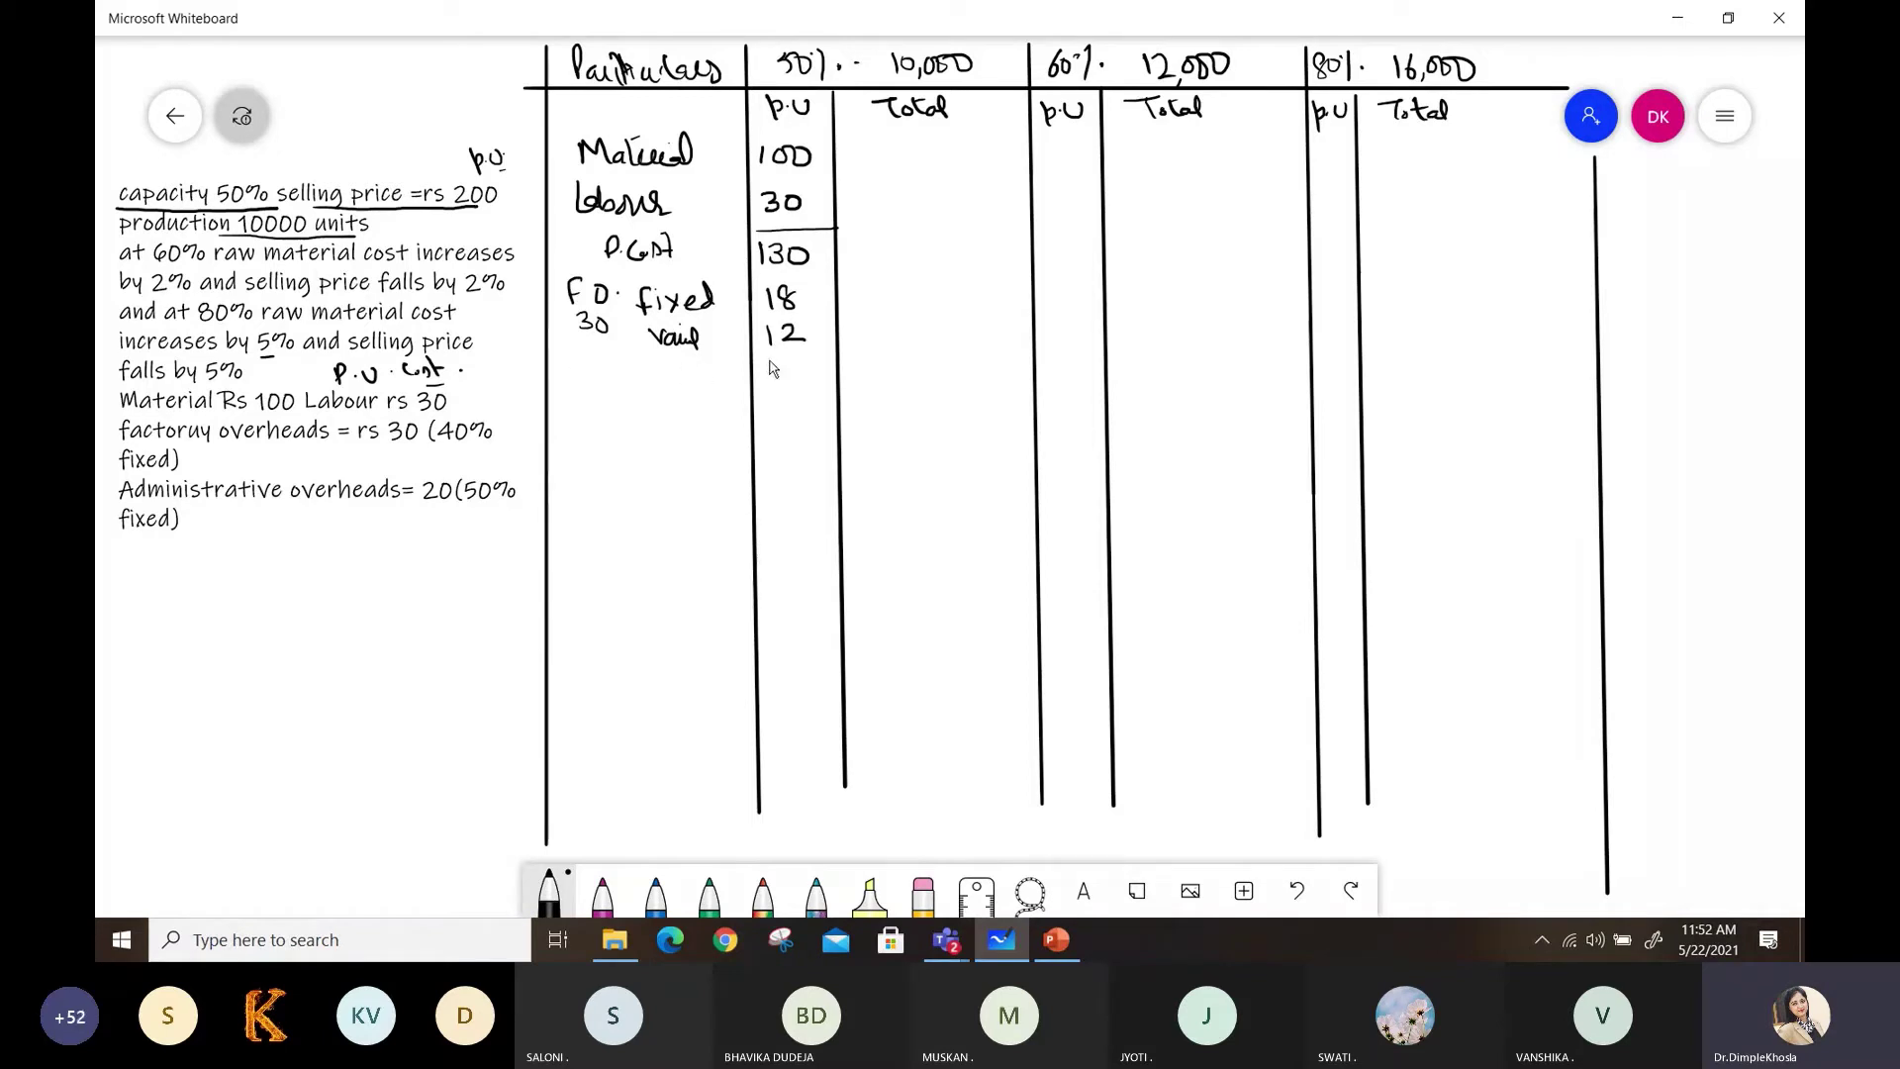
mouse_move(754, 358)
left_mouse_down()
mouse_move(842, 352)
mouse_move(771, 401)
mouse_move(804, 394)
left_mouse_up()
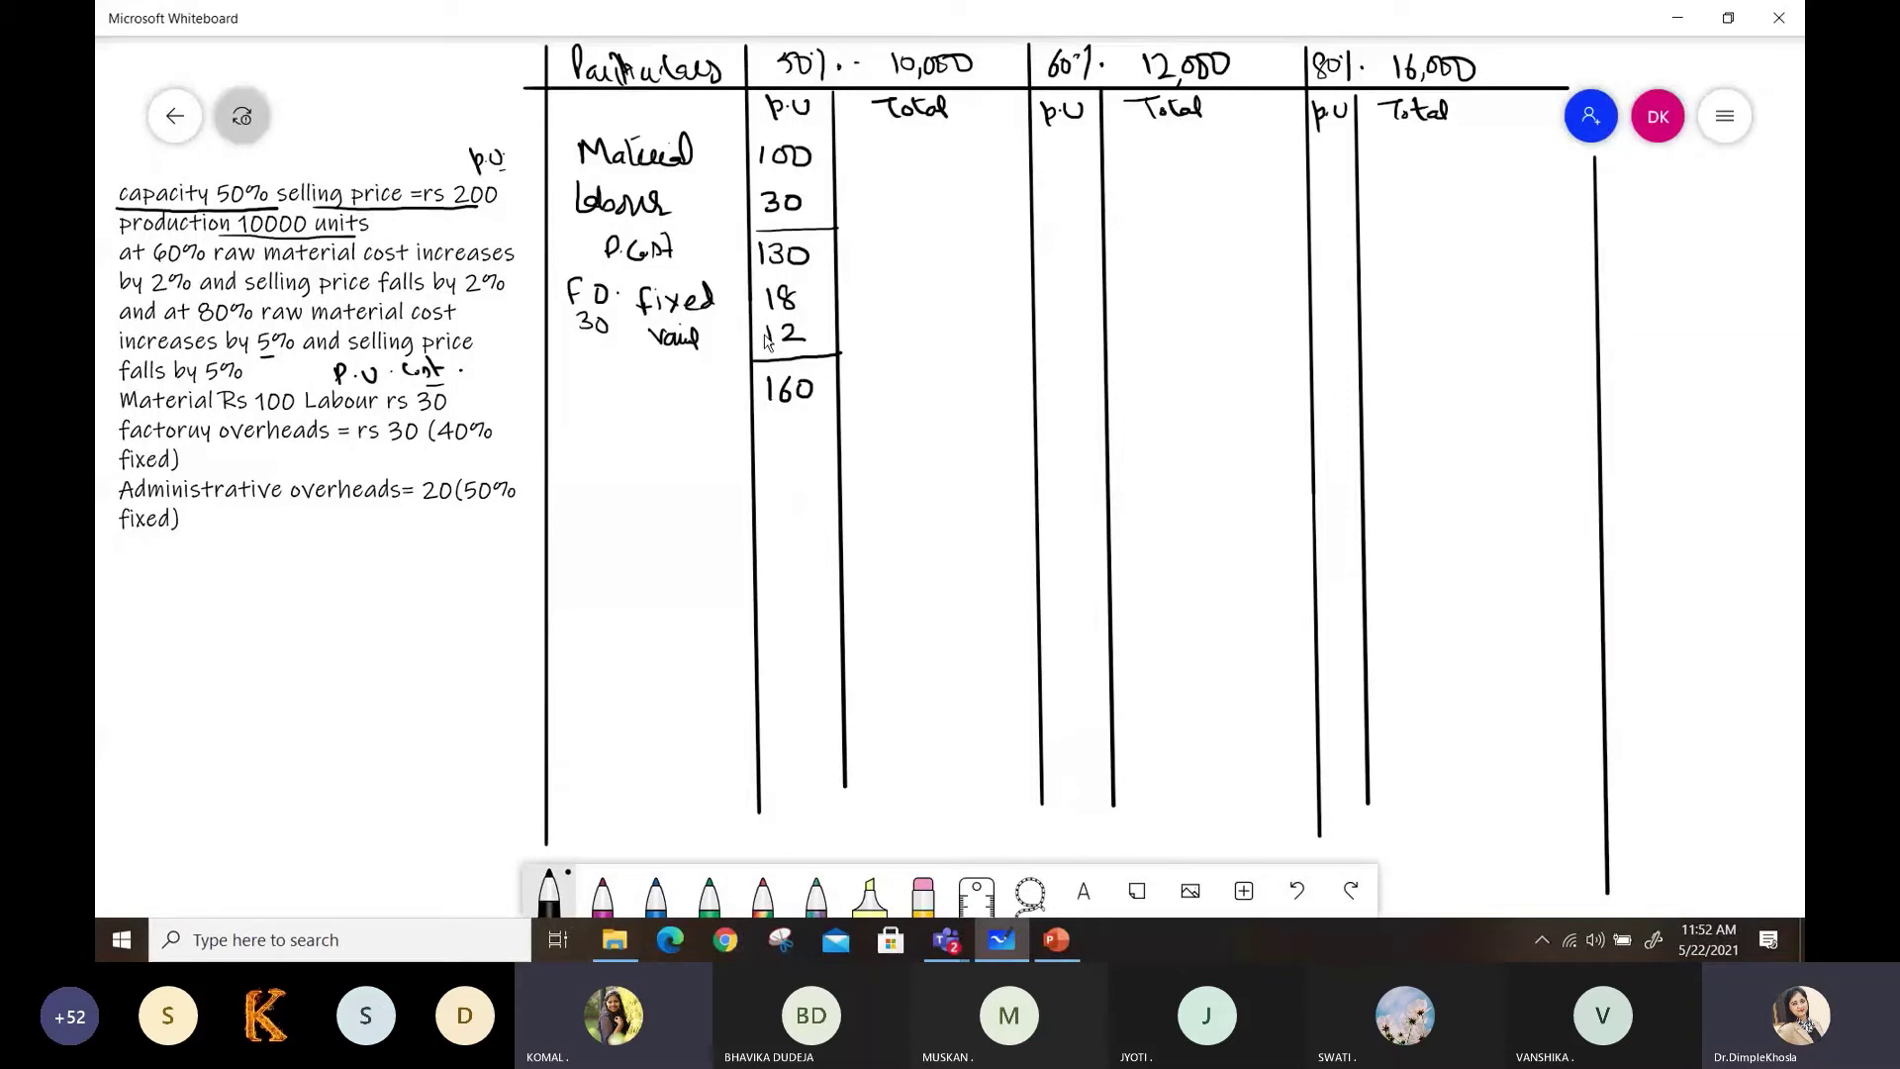
mouse_move(787, 297)
left_mouse_down()
mouse_move(772, 289)
mouse_move(781, 340)
mouse_move(779, 306)
mouse_move(803, 304)
mouse_move(776, 344)
mouse_move(797, 326)
left_mouse_up()
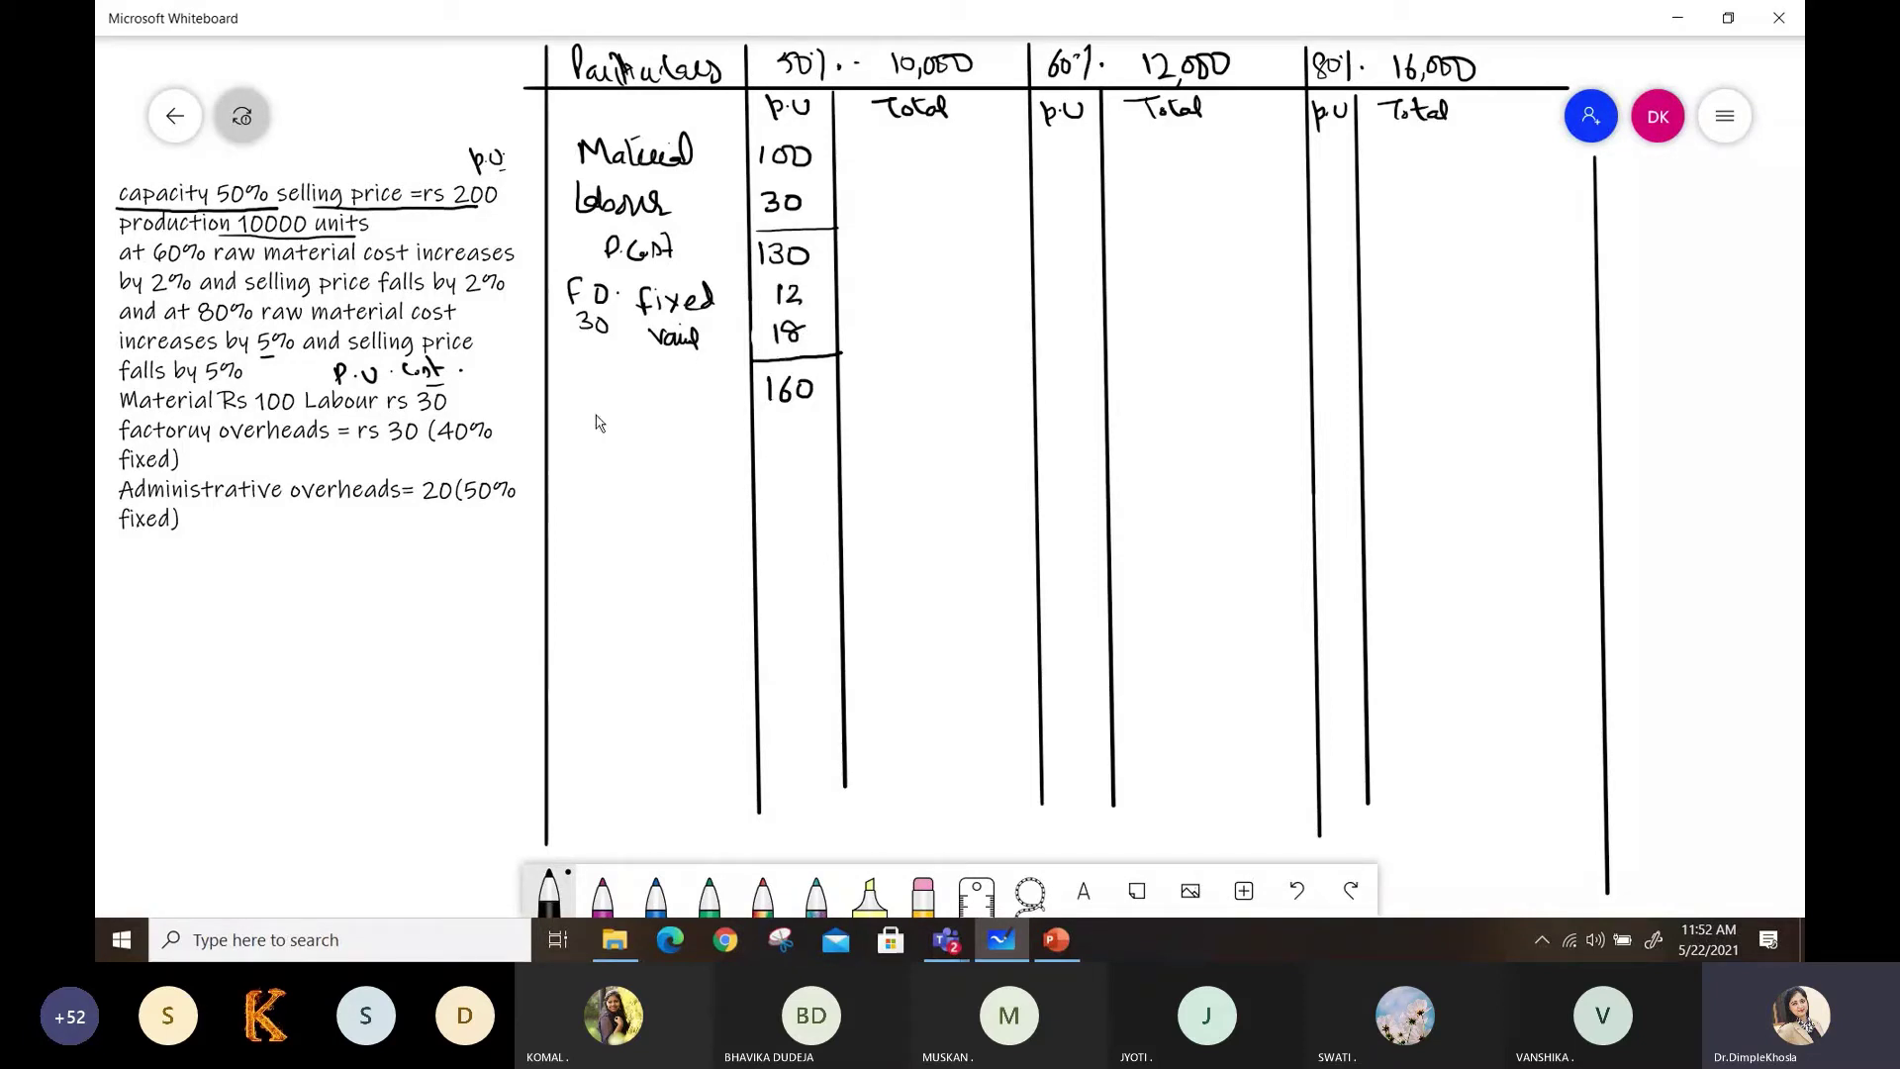
Label 160 as W.Cost and add Adm. overheads 20, split into fixed 10 and variable 10.
mouse_move(602, 387)
left_mouse_down()
mouse_move(614, 404)
mouse_move(629, 386)
mouse_move(690, 403)
left_mouse_up()
left_click_drag(678, 389, 702, 387)
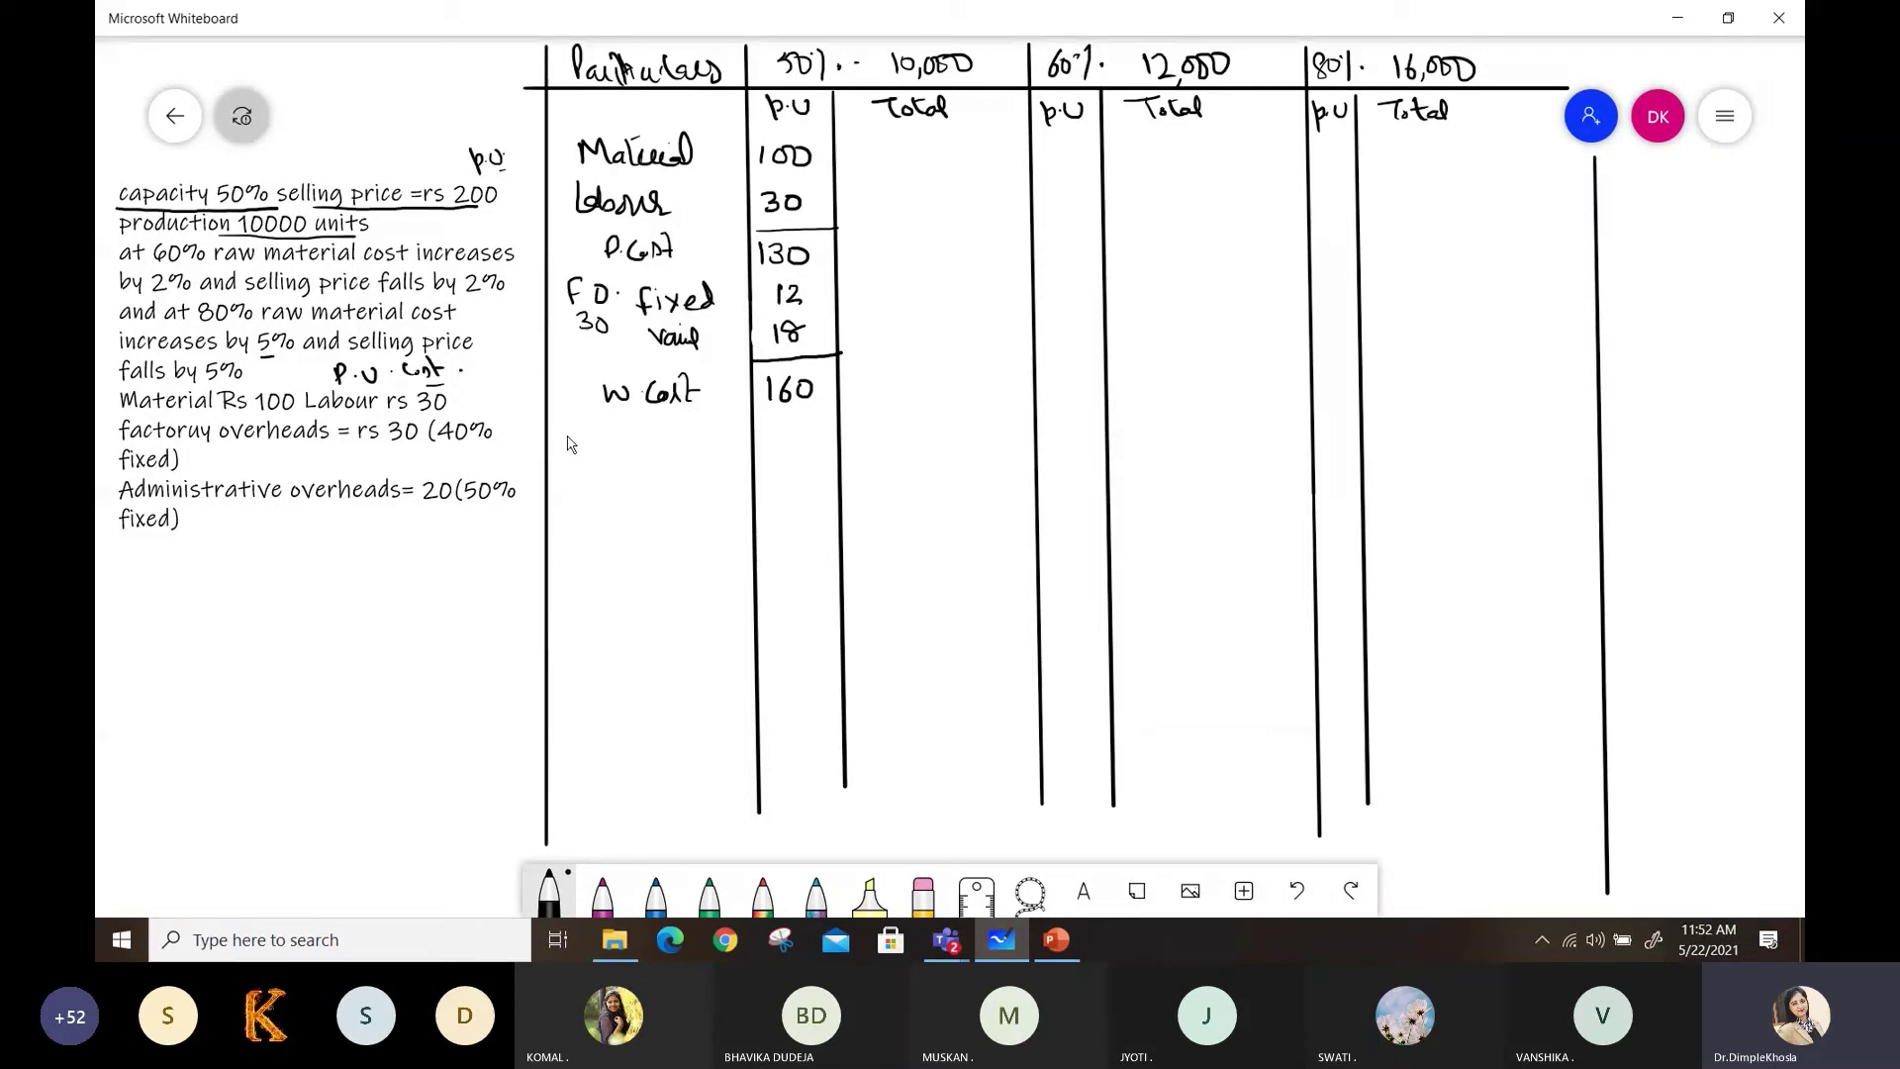
mouse_move(564, 457)
left_mouse_down()
mouse_move(693, 445)
mouse_move(595, 492)
mouse_move(614, 491)
left_mouse_up()
left_click(691, 436)
mouse_move(678, 479)
left_mouse_down()
mouse_move(797, 465)
mouse_move(686, 523)
left_mouse_up()
mouse_move(687, 503)
left_mouse_down()
mouse_move(694, 522)
mouse_move(793, 517)
left_mouse_up()
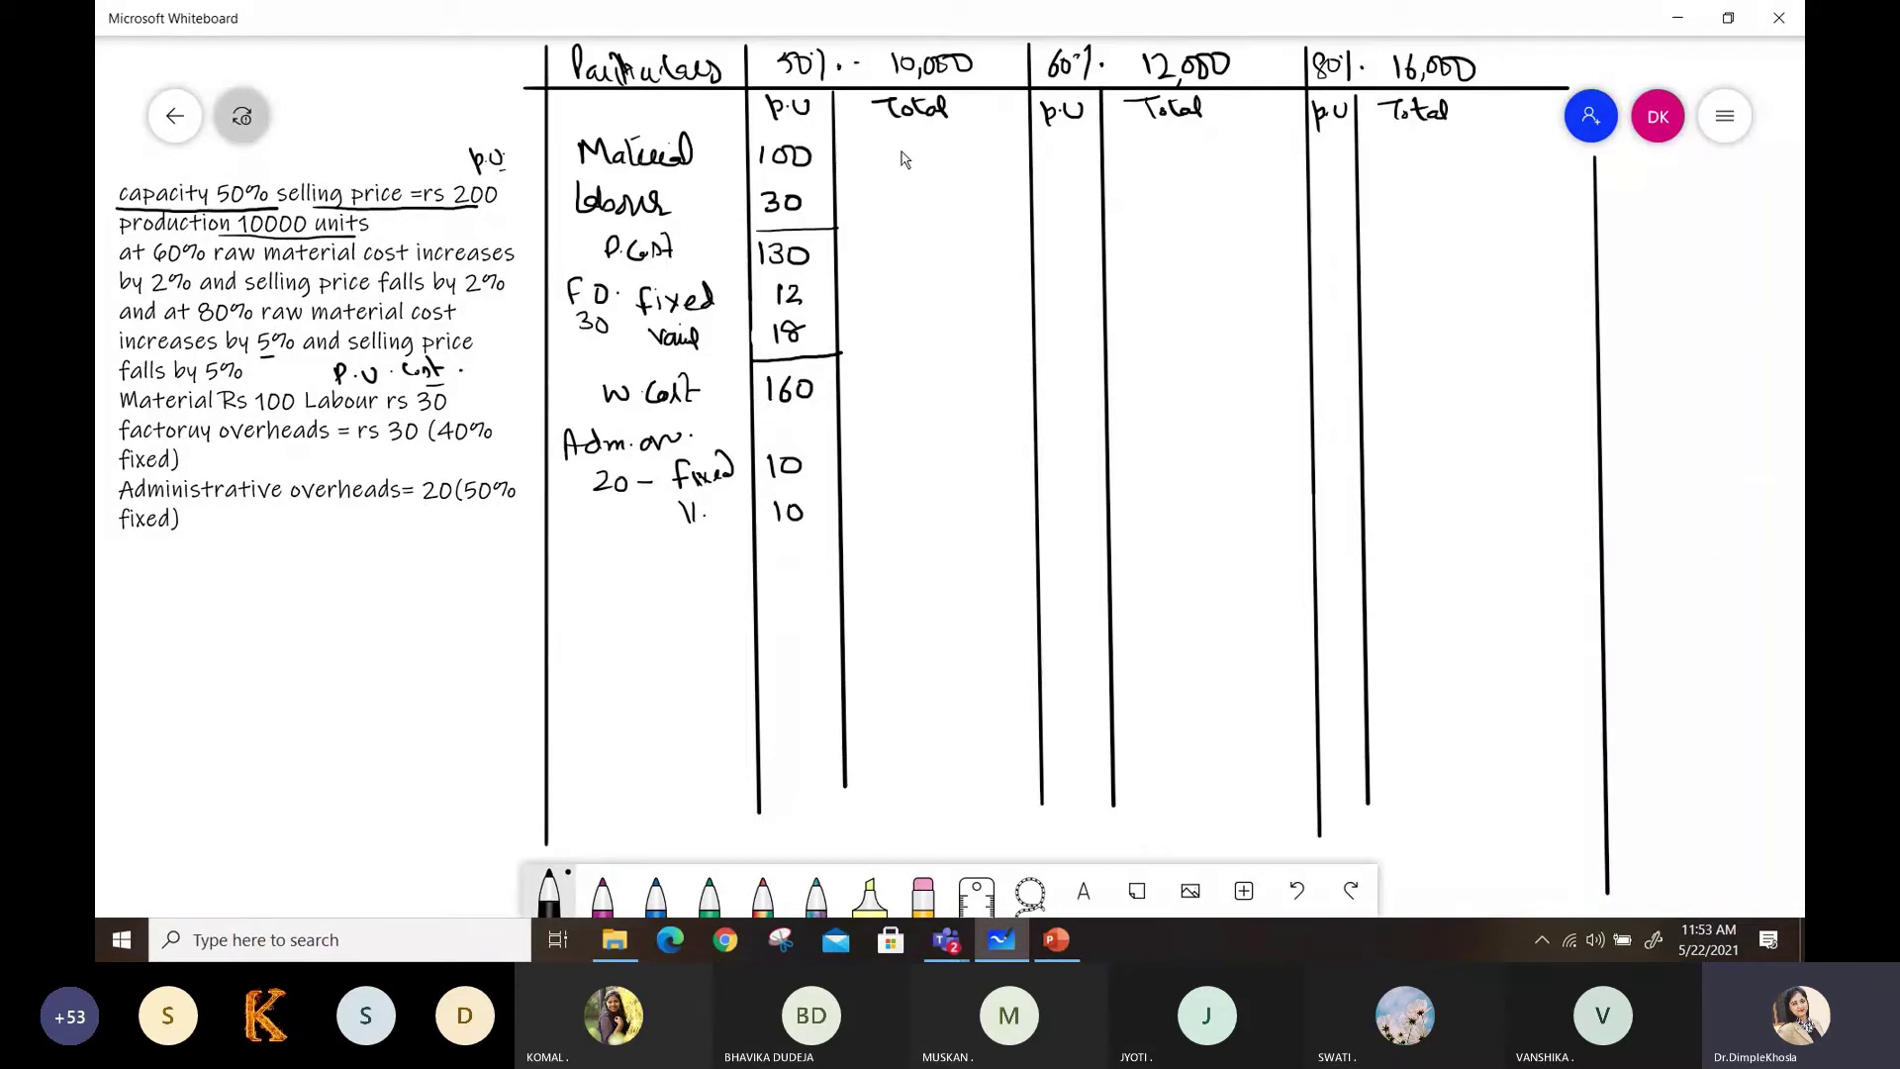
Write the 50% totals for Material 10,00,000 and Labour 3,00,000, ruled beneath.
left_click_drag(877, 141, 878, 160)
mouse_move(893, 143)
left_mouse_down()
mouse_move(902, 166)
mouse_move(918, 144)
left_mouse_up()
left_click_drag(931, 143, 943, 171)
left_click_drag(962, 143, 963, 145)
left_click_drag(977, 144, 978, 145)
left_click_drag(991, 144, 992, 145)
left_click_drag(884, 188, 895, 214)
left_click_drag(913, 194, 914, 196)
mouse_move(926, 194)
left_mouse_down()
mouse_move(948, 214)
mouse_move(974, 198)
left_mouse_up()
left_click_drag(977, 192, 989, 196)
mouse_move(837, 225)
left_mouse_down()
mouse_move(1021, 215)
mouse_move(868, 265)
mouse_move(897, 270)
left_mouse_up()
Add totals 13,00,000 prime cost, 1,20,000 and 1,80,000 overheads, 16,00,000 works cost, 1,00,000 admin.
left_click_drag(916, 251, 930, 265)
left_click_drag(943, 259, 955, 261)
left_click_drag(963, 245, 976, 253)
left_click_drag(979, 241, 994, 247)
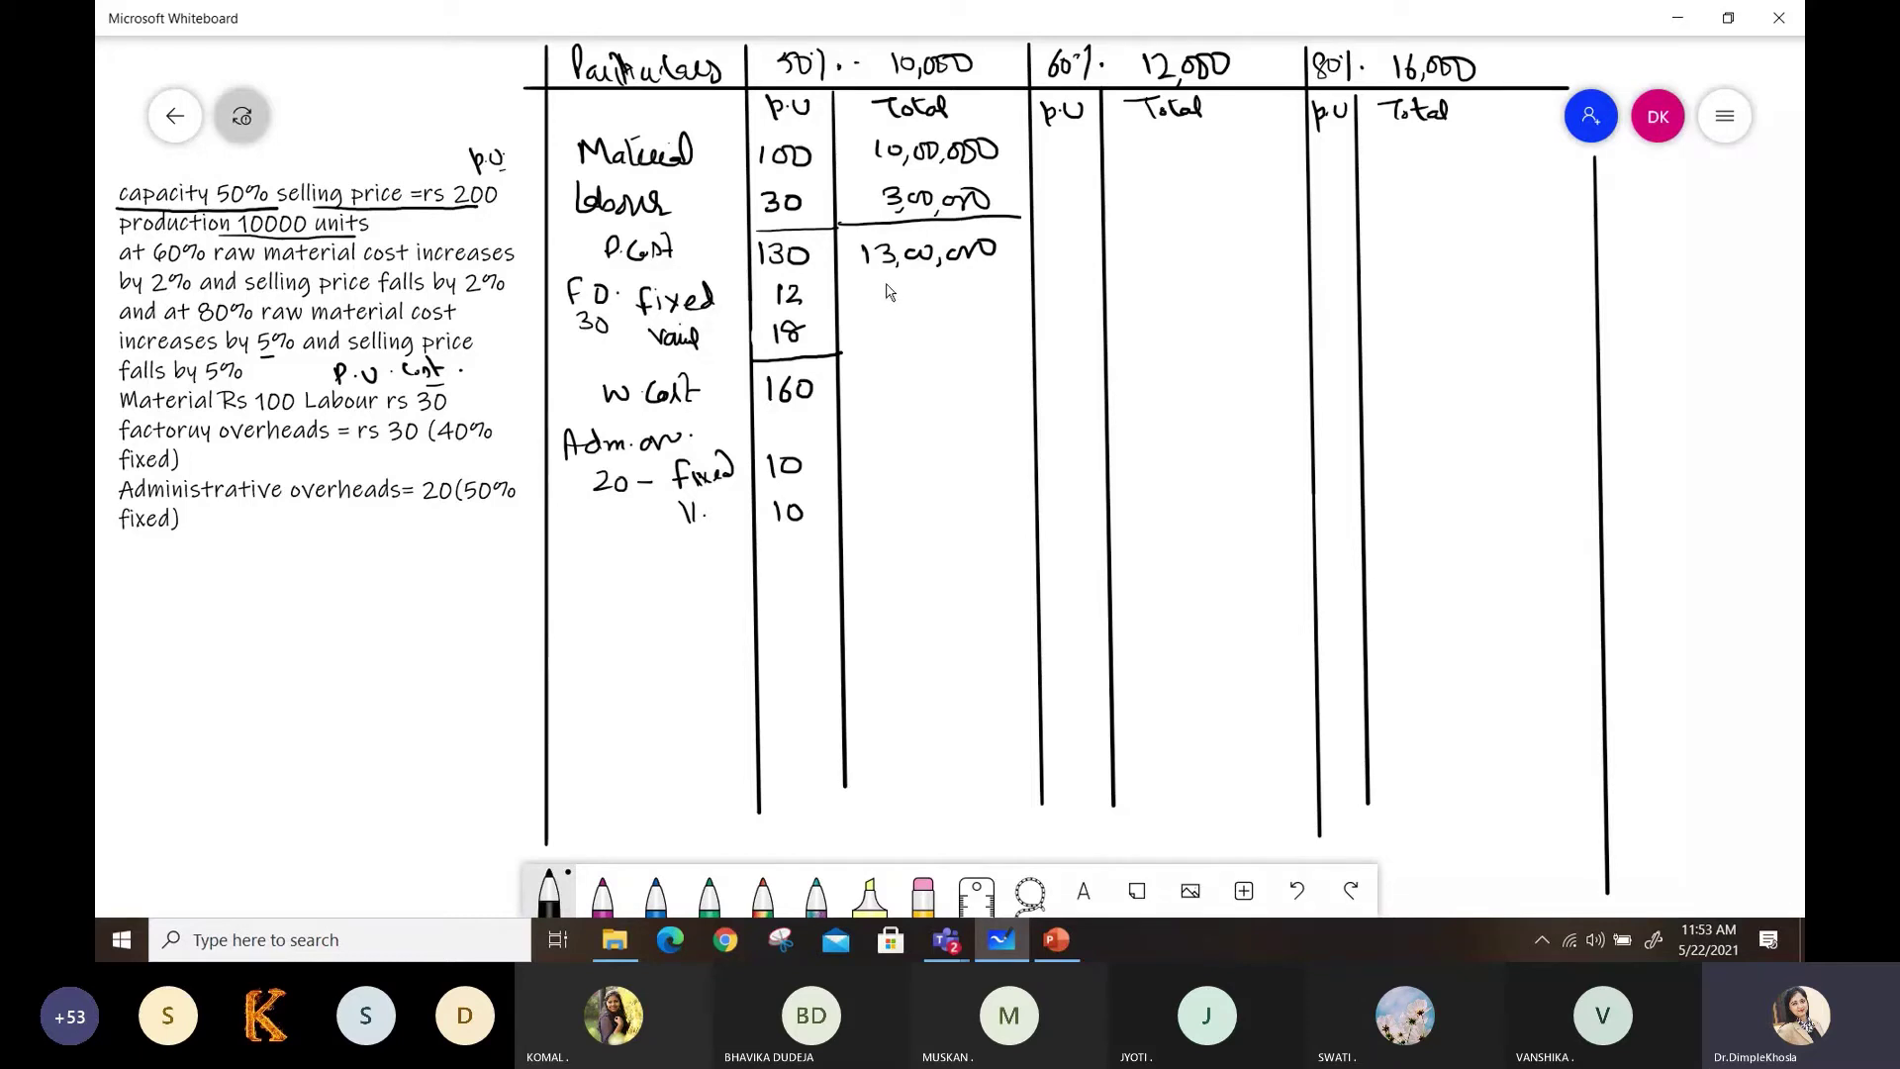
left_click_drag(888, 289, 894, 316)
mouse_move(911, 291)
left_mouse_down()
mouse_move(915, 309)
mouse_move(994, 289)
mouse_move(890, 352)
mouse_move(997, 328)
left_mouse_up()
left_click_drag(841, 351, 1031, 348)
mouse_move(861, 372)
left_mouse_down()
mouse_move(950, 396)
mouse_move(990, 382)
left_mouse_up()
mouse_move(871, 447)
left_mouse_down()
mouse_move(881, 472)
mouse_move(995, 455)
left_mouse_up()
mouse_move(880, 495)
left_mouse_down()
mouse_move(927, 524)
mouse_move(997, 495)
left_mouse_up()
Rule off the admin overheads and write cost 180 per unit with 18,00,000 total.
mouse_move(747, 537)
left_mouse_down()
mouse_move(1033, 539)
mouse_move(769, 576)
mouse_move(803, 573)
left_mouse_up()
left_click_drag(808, 557, 820, 572)
mouse_move(870, 552)
left_mouse_down()
mouse_move(873, 572)
mouse_move(939, 584)
left_mouse_up()
left_click_drag(945, 564, 1000, 556)
Add an S.P row of 200 per unit and 20,00,000 total, ruled around.
mouse_move(621, 612)
left_mouse_down()
mouse_move(602, 635)
mouse_move(643, 623)
left_mouse_up()
left_click(620, 631)
mouse_move(770, 645)
left_mouse_down()
mouse_move(812, 669)
mouse_move(825, 651)
mouse_move(887, 665)
left_mouse_up()
mouse_move(893, 649)
left_mouse_down()
mouse_move(890, 673)
mouse_move(900, 653)
left_mouse_up()
left_click_drag(908, 661, 995, 655)
mouse_move(853, 642)
left_mouse_down()
mouse_move(863, 659)
mouse_move(876, 632)
mouse_move(1035, 630)
left_mouse_up()
left_click_drag(756, 710, 1041, 696)
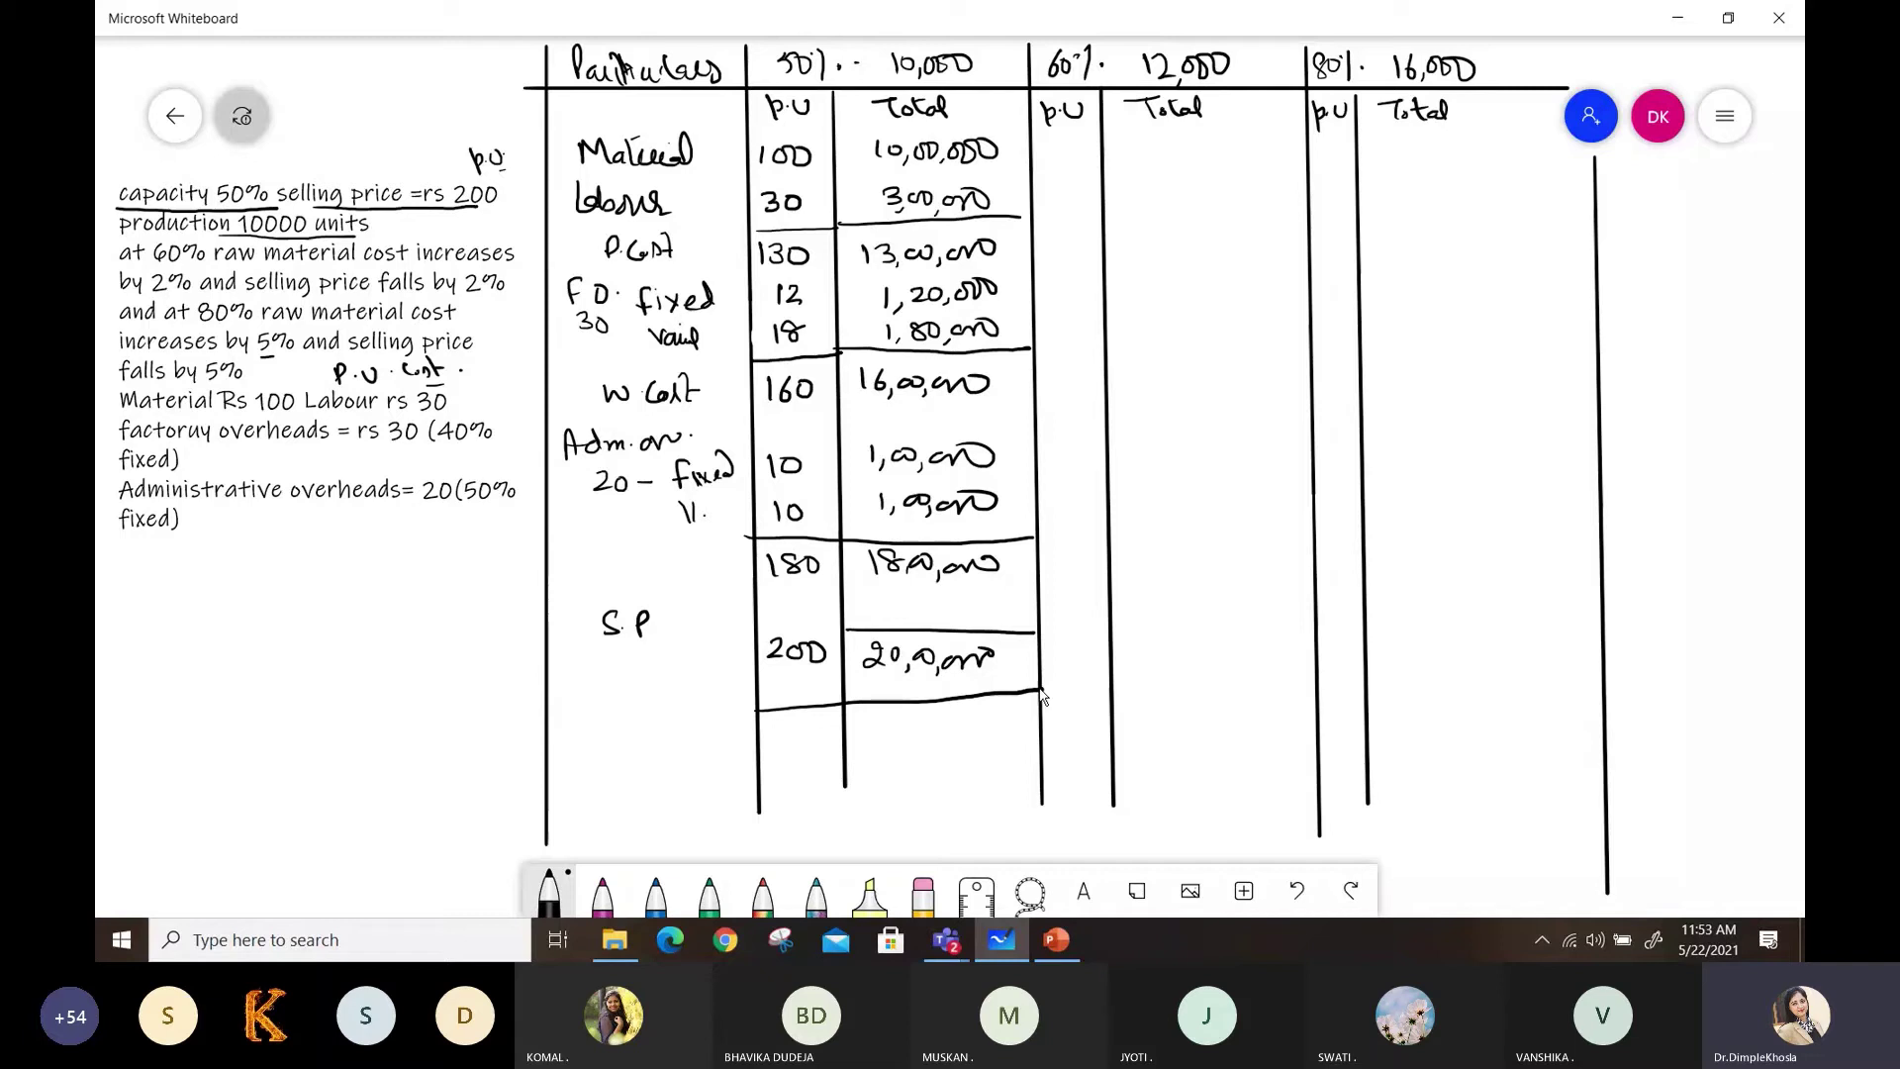
Write Profit 20 per unit and 2,00,000 total, then bracket the 60% and 80% conditions.
left_click_drag(688, 593, 738, 604)
mouse_move(771, 592)
left_mouse_down()
mouse_move(902, 623)
mouse_move(980, 607)
left_mouse_up()
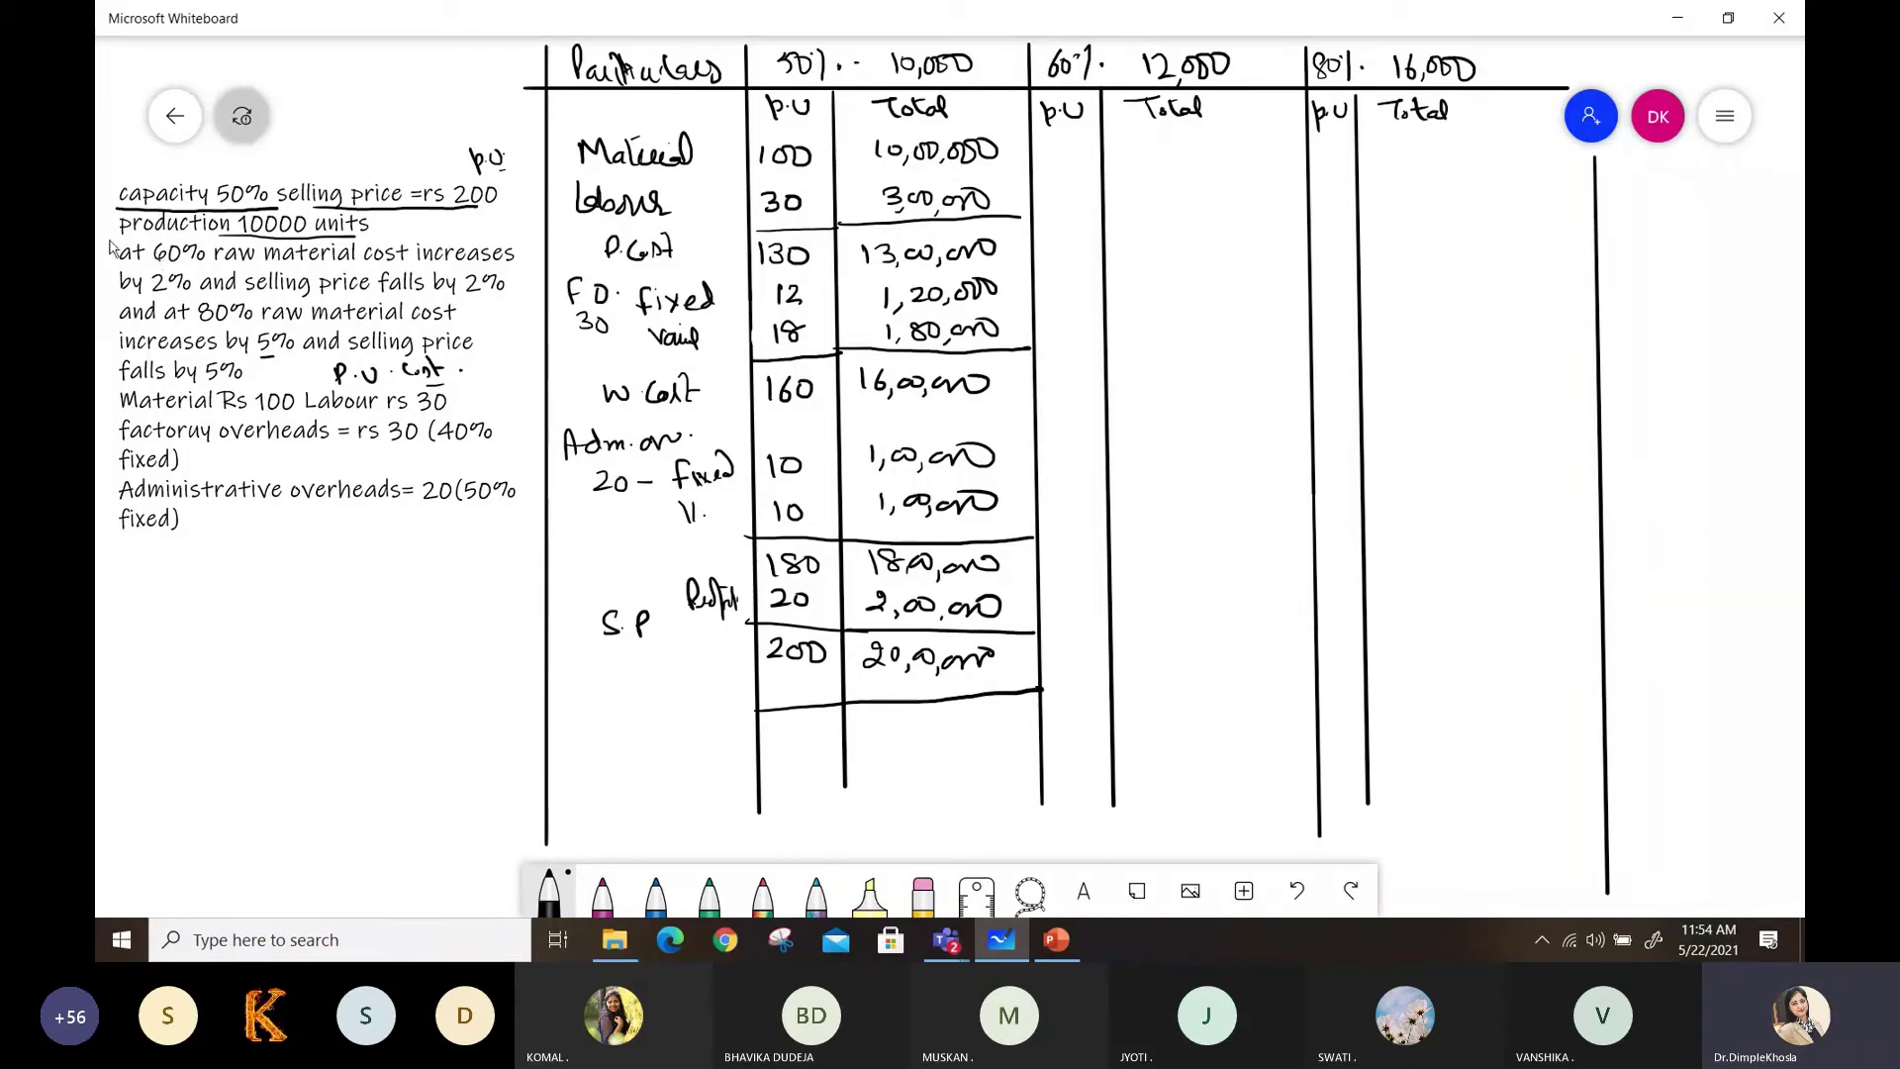
mouse_move(116, 245)
left_mouse_down()
mouse_move(102, 368)
mouse_move(120, 373)
left_mouse_up()
Underline raw material price, 'by 2%', '80%' and '5%' in the problem text.
left_click_drag(213, 266, 463, 266)
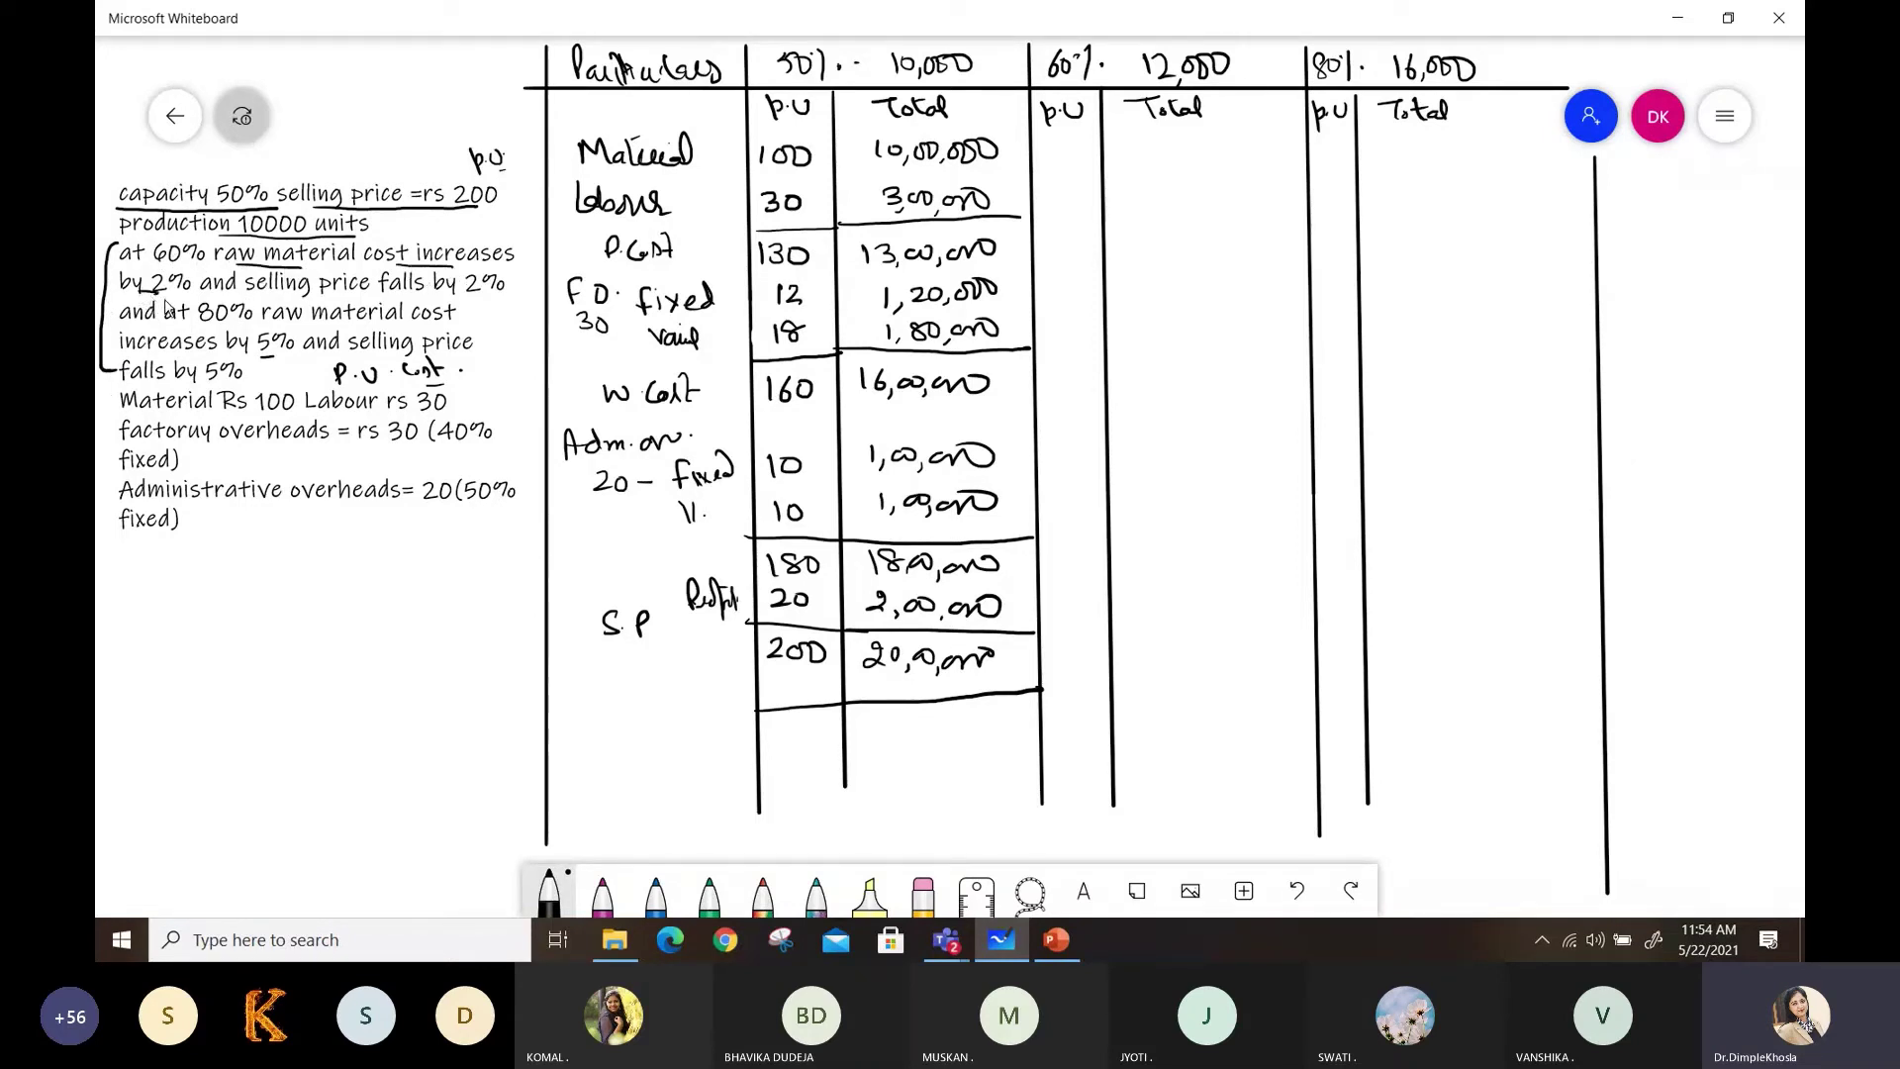
left_click_drag(321, 294, 504, 292)
left_click_drag(194, 323, 226, 324)
left_click_drag(257, 359, 289, 357)
Write 102 as 60% per-unit material cost and 196 as its selling price, ticking 200.
mouse_move(1040, 144)
left_mouse_down()
mouse_move(1041, 167)
mouse_move(1055, 147)
mouse_move(1085, 166)
left_mouse_up()
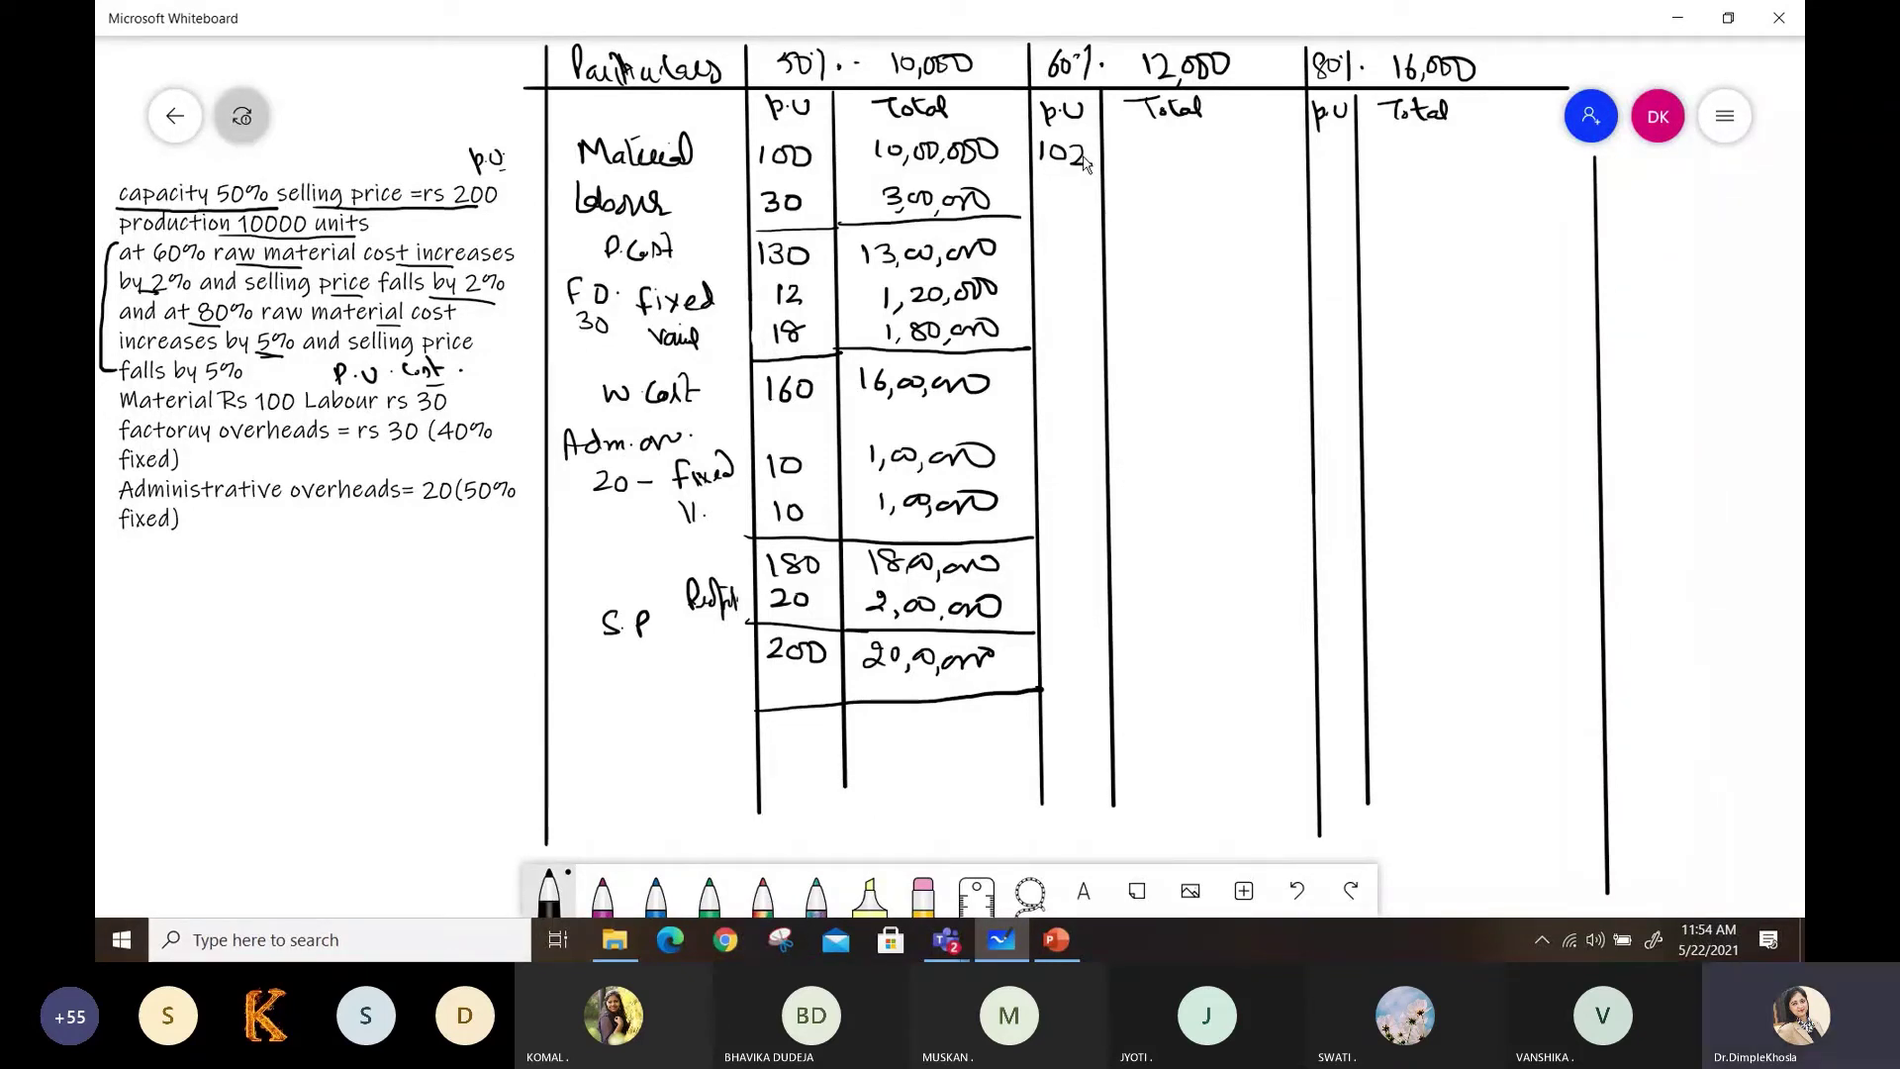
left_click_drag(781, 677, 805, 676)
mouse_move(1054, 645)
left_mouse_down()
mouse_move(1055, 678)
mouse_move(1082, 663)
mouse_move(1109, 690)
left_mouse_up()
left_click_drag(1037, 630, 1109, 630)
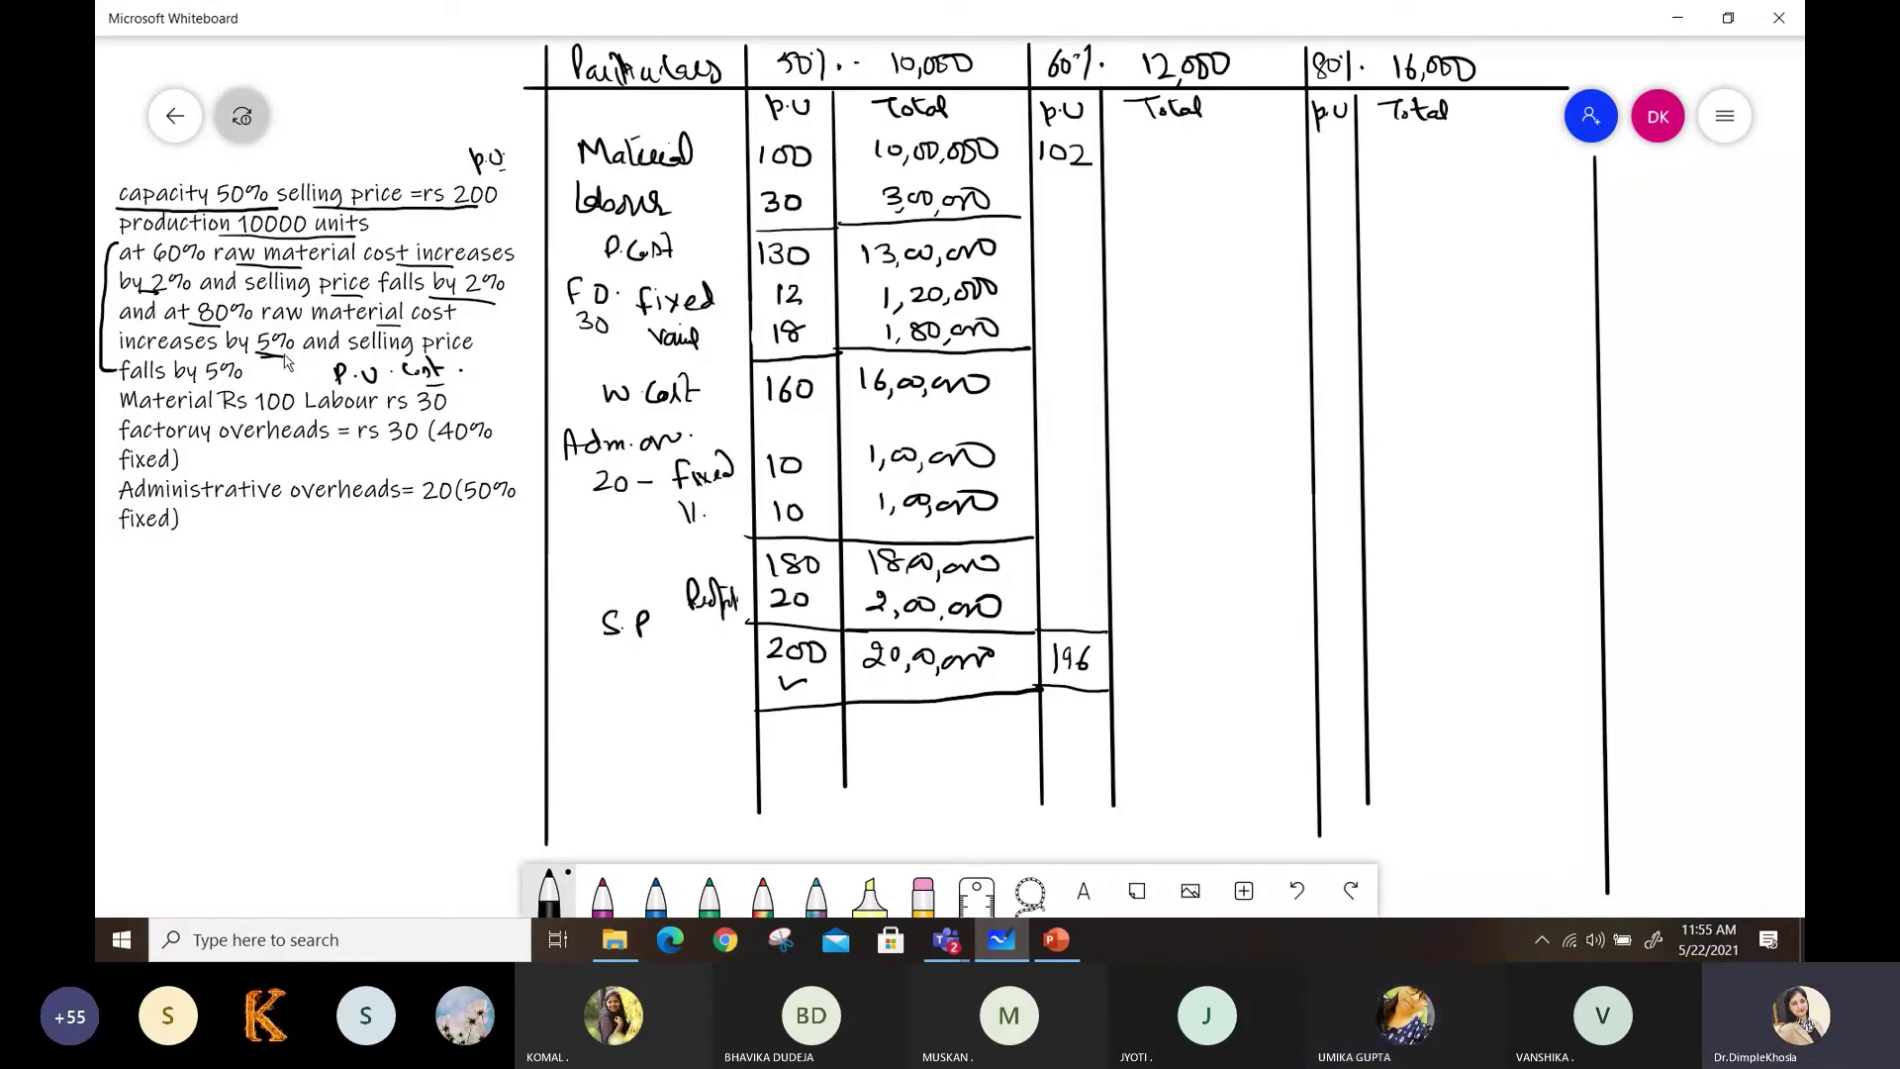
Write 105 in the 80% P.U Material row and rule off the 190 selling-price cell.
mouse_move(1316, 148)
left_mouse_down()
mouse_move(1317, 169)
mouse_move(1329, 151)
mouse_move(1342, 166)
left_mouse_up()
left_click_drag(1343, 147, 1352, 146)
mouse_move(1318, 627)
left_mouse_down()
mouse_move(1373, 626)
mouse_move(1324, 669)
mouse_move(1354, 647)
mouse_move(1372, 683)
left_mouse_up()
Write Labour 30, fixed factory overheads 1,20,000 and variable 18 in the 60% and 80% columns.
left_click_drag(1044, 193, 1069, 195)
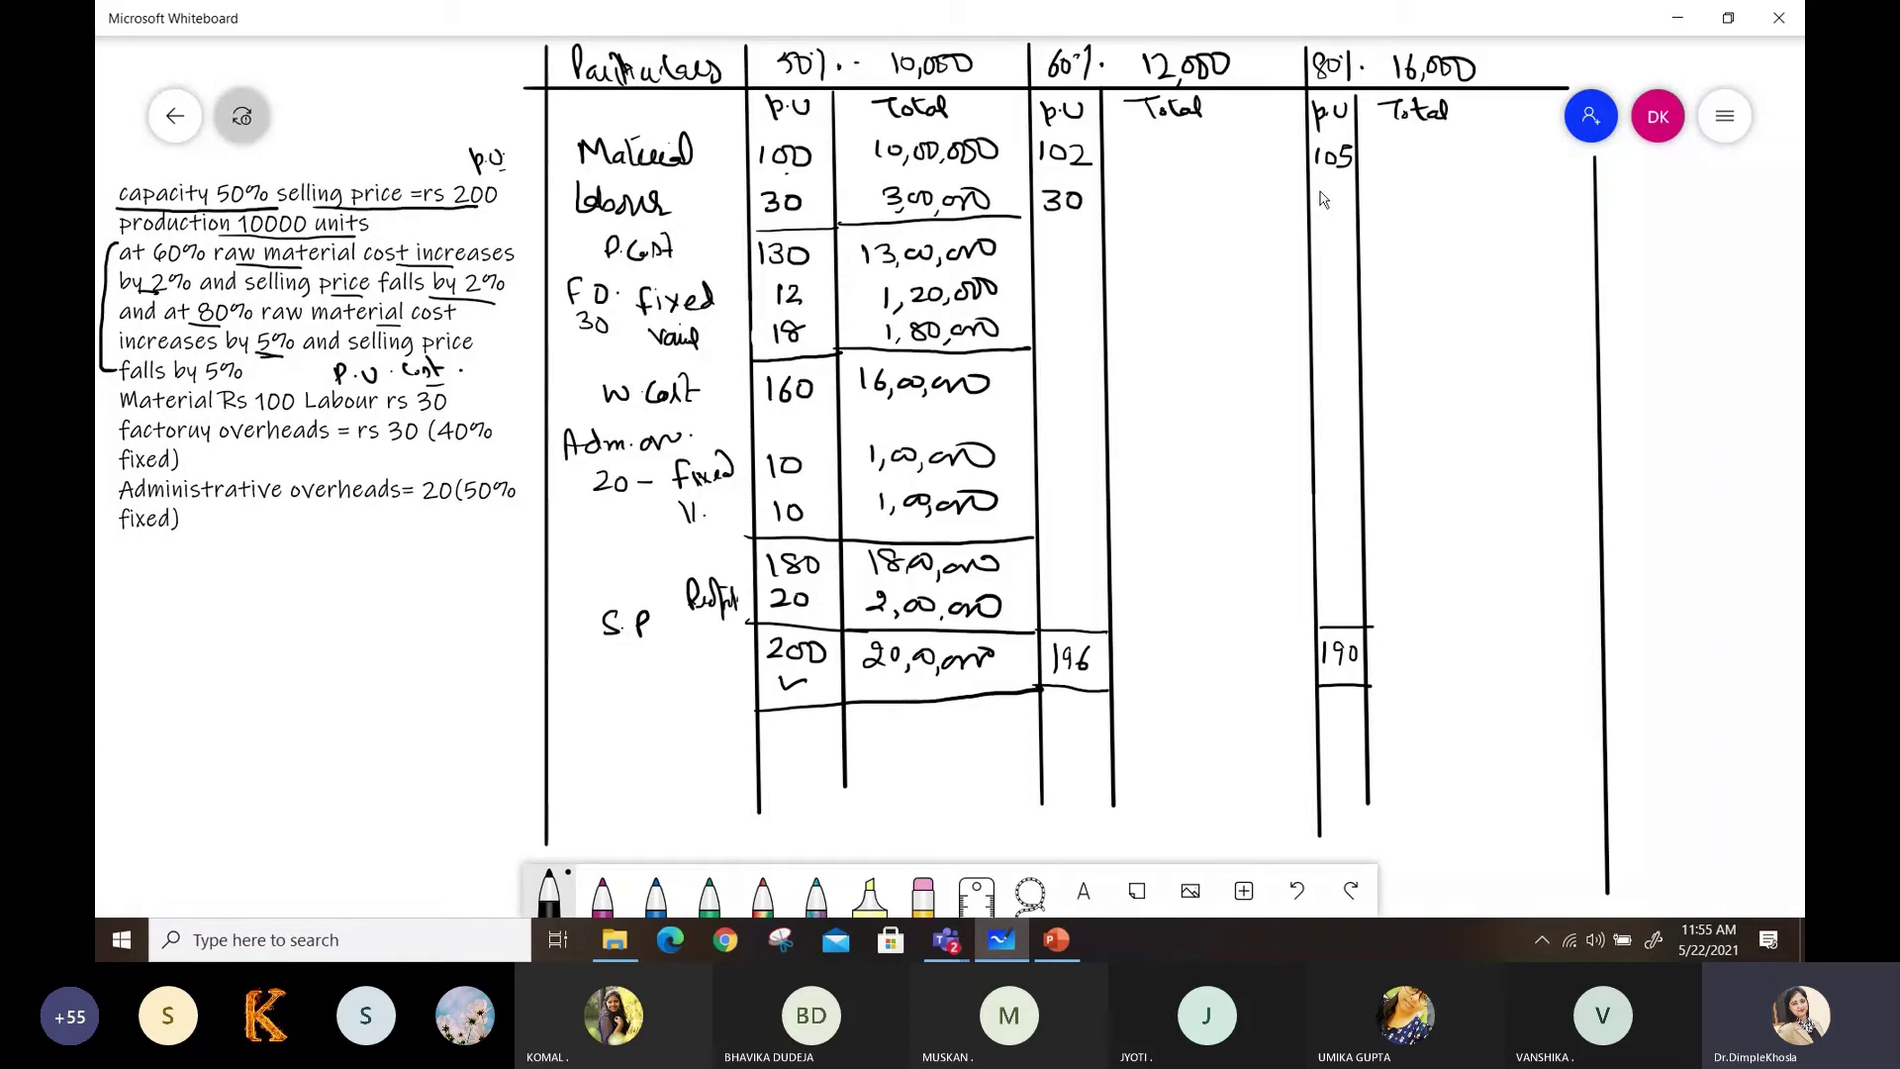
left_click_drag(1320, 191, 1326, 210)
left_click_drag(1341, 191, 1340, 192)
left_click_drag(1128, 284, 1241, 287)
mouse_move(1377, 272)
left_mouse_down()
mouse_move(1403, 297)
mouse_move(1501, 274)
left_mouse_up()
mouse_move(1054, 316)
left_mouse_down()
mouse_move(1055, 339)
mouse_move(1070, 327)
left_mouse_up()
mouse_move(1327, 319)
left_mouse_down()
mouse_move(1327, 339)
mouse_move(1345, 324)
left_mouse_up()
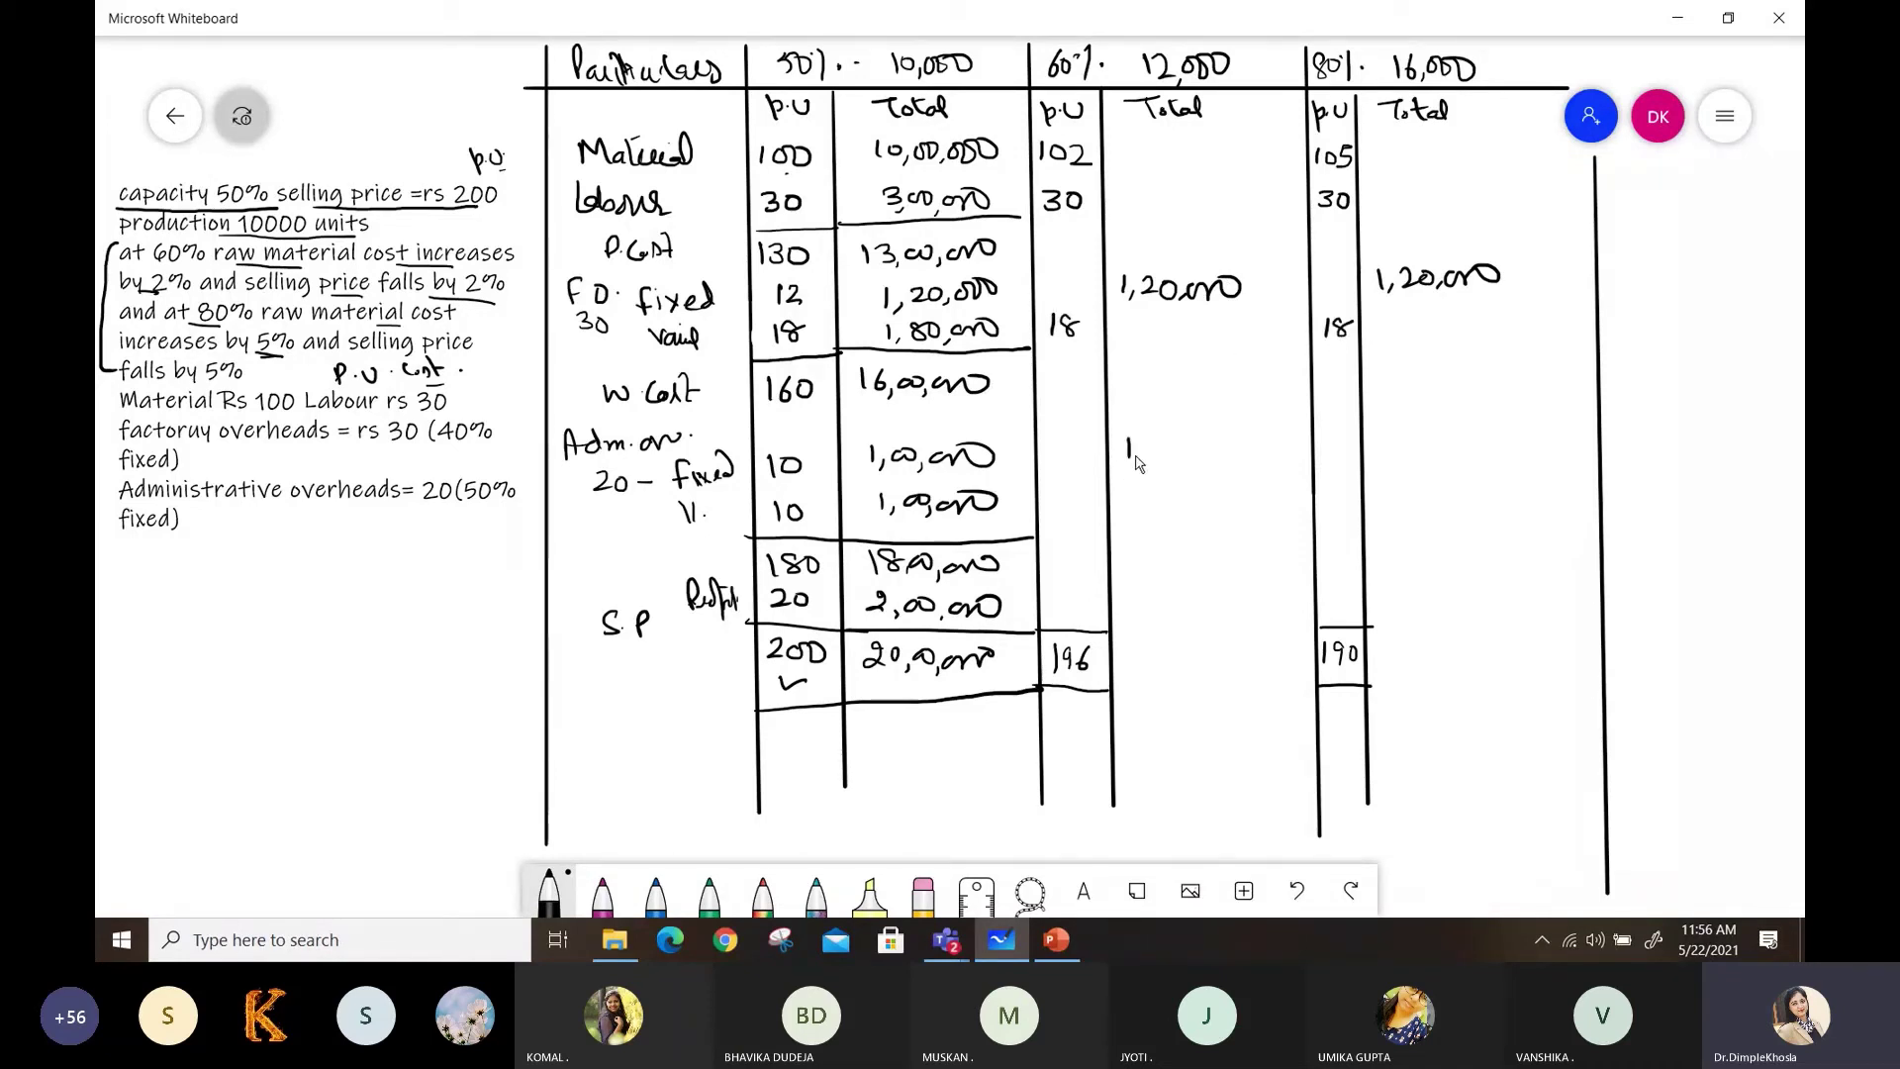
Write fixed admin overheads 1,00,000 and variable admin 10 per unit for 60% and 80%.
left_click_drag(1145, 451, 1241, 447)
left_click_drag(1383, 429, 1385, 455)
mouse_move(1395, 447)
left_mouse_down()
mouse_move(1391, 465)
mouse_move(1409, 439)
left_mouse_up()
left_click_drag(1426, 437, 1437, 461)
left_click_drag(1453, 440, 1492, 441)
mouse_move(1054, 504)
left_mouse_down()
mouse_move(1055, 529)
mouse_move(1068, 503)
left_mouse_up()
mouse_move(1332, 490)
left_mouse_down()
mouse_move(1329, 513)
mouse_move(1346, 494)
left_mouse_up()
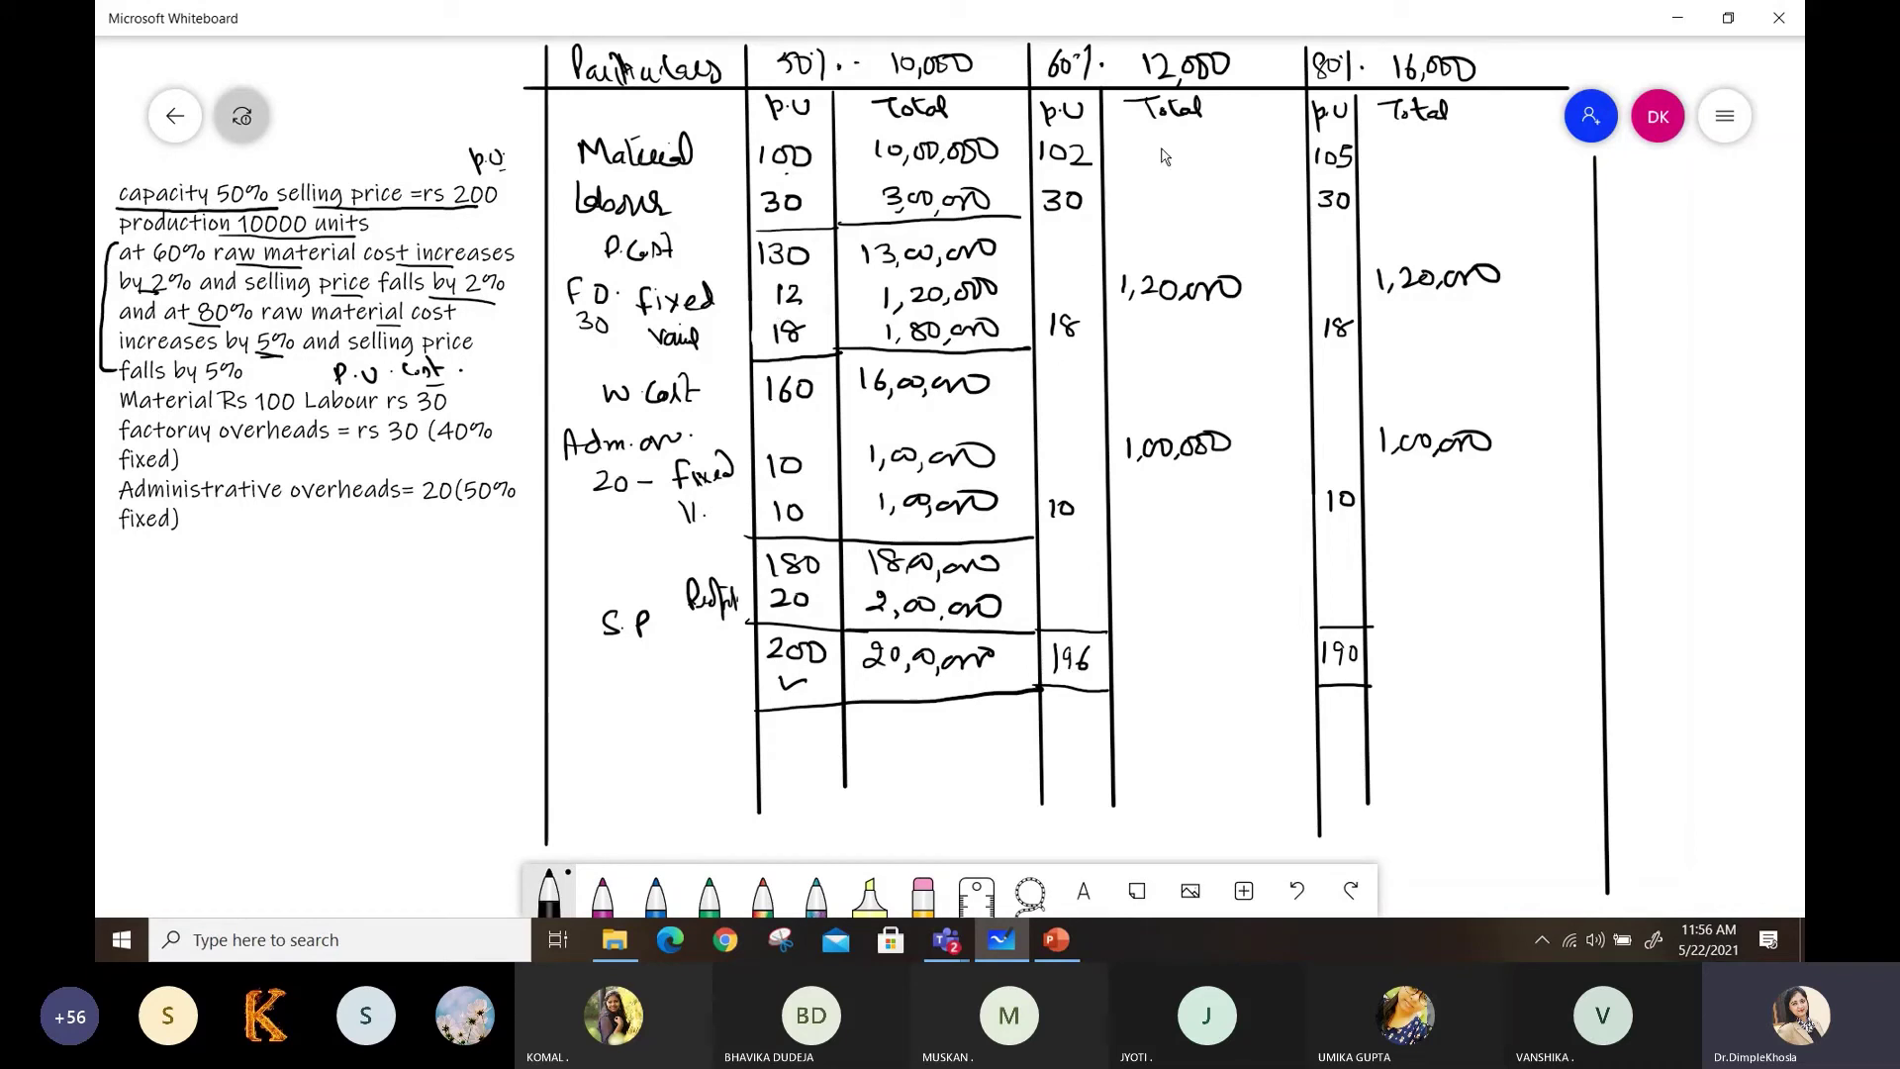
Write material totals 12,24,000 and 16,80,000 and labour totals 3,60,000 and 4,80,000, underline them, and add 10 per unit at 60%.
left_click_drag(1131, 154, 1273, 160)
left_click_drag(1388, 161, 1526, 154)
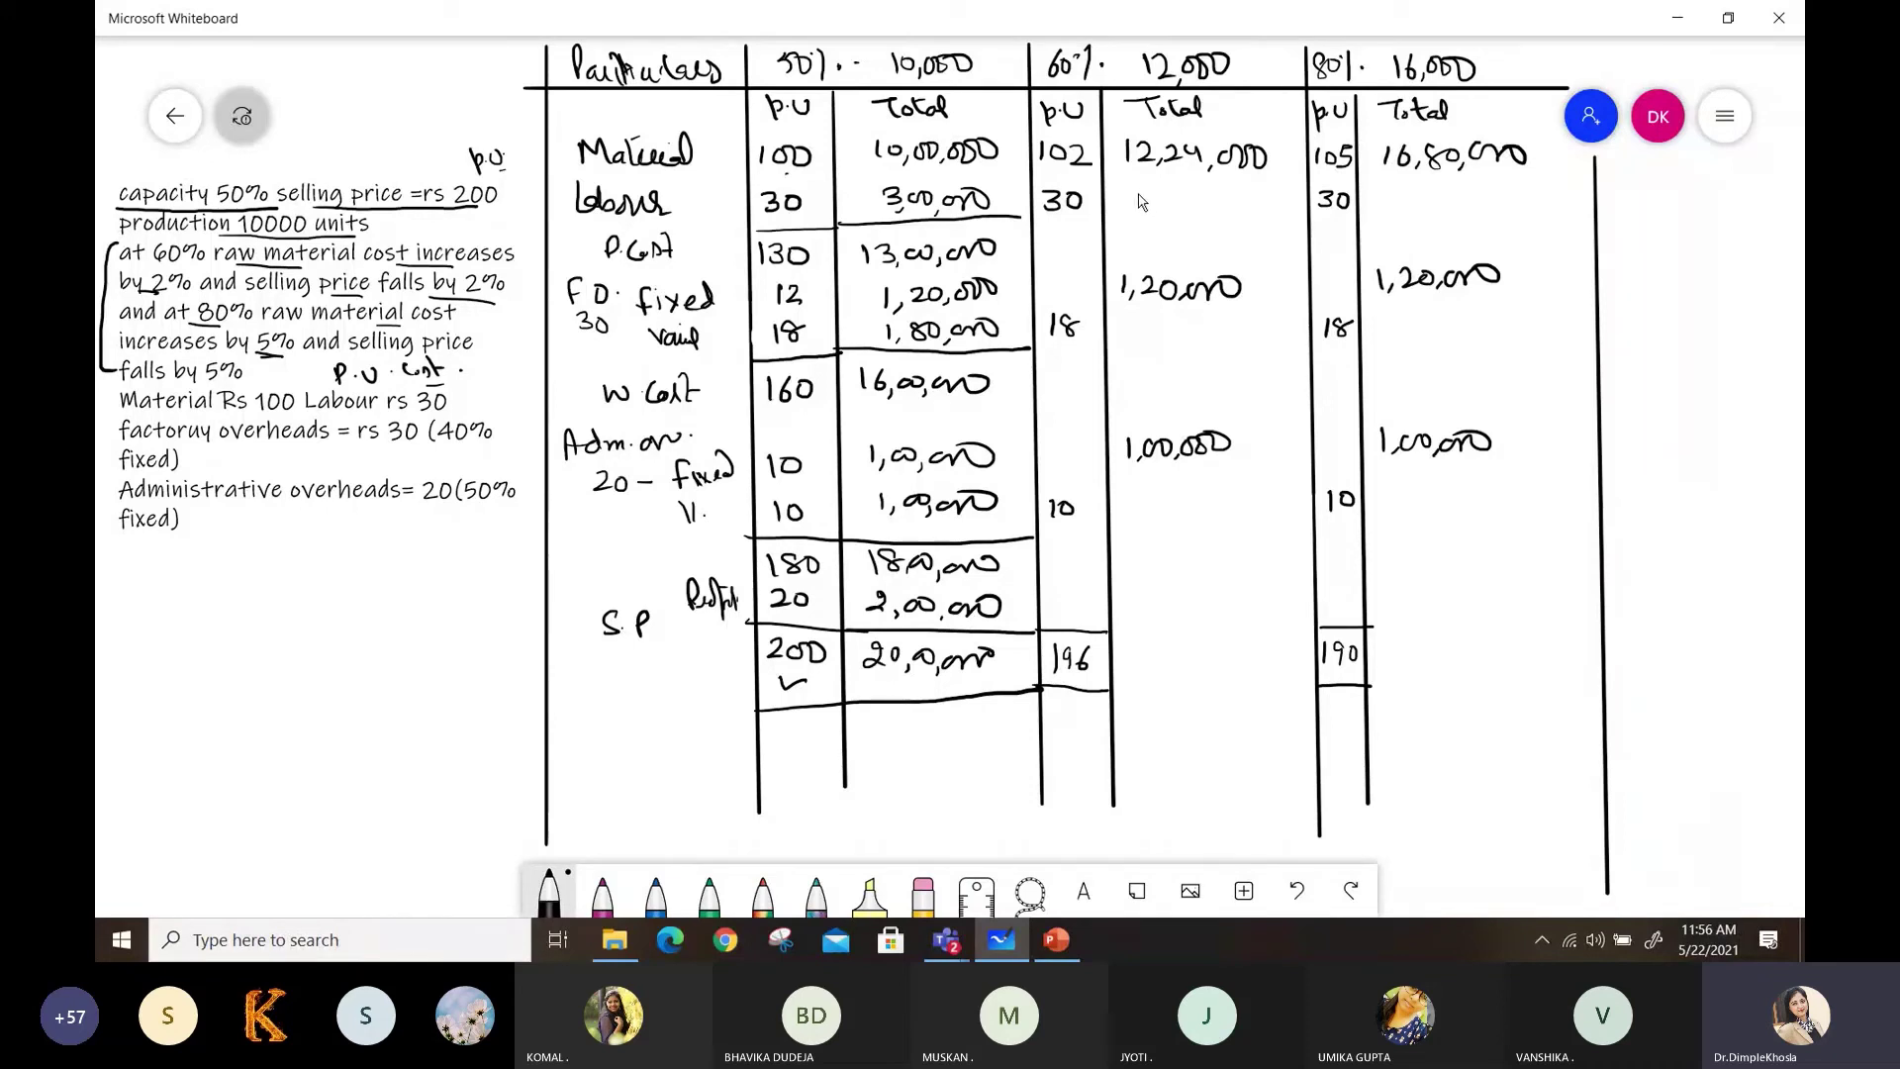
mouse_move(1123, 199)
left_mouse_down()
mouse_move(1128, 224)
mouse_move(1235, 206)
left_mouse_up()
mouse_move(1401, 193)
left_mouse_down()
mouse_move(1424, 212)
mouse_move(1530, 193)
left_mouse_up()
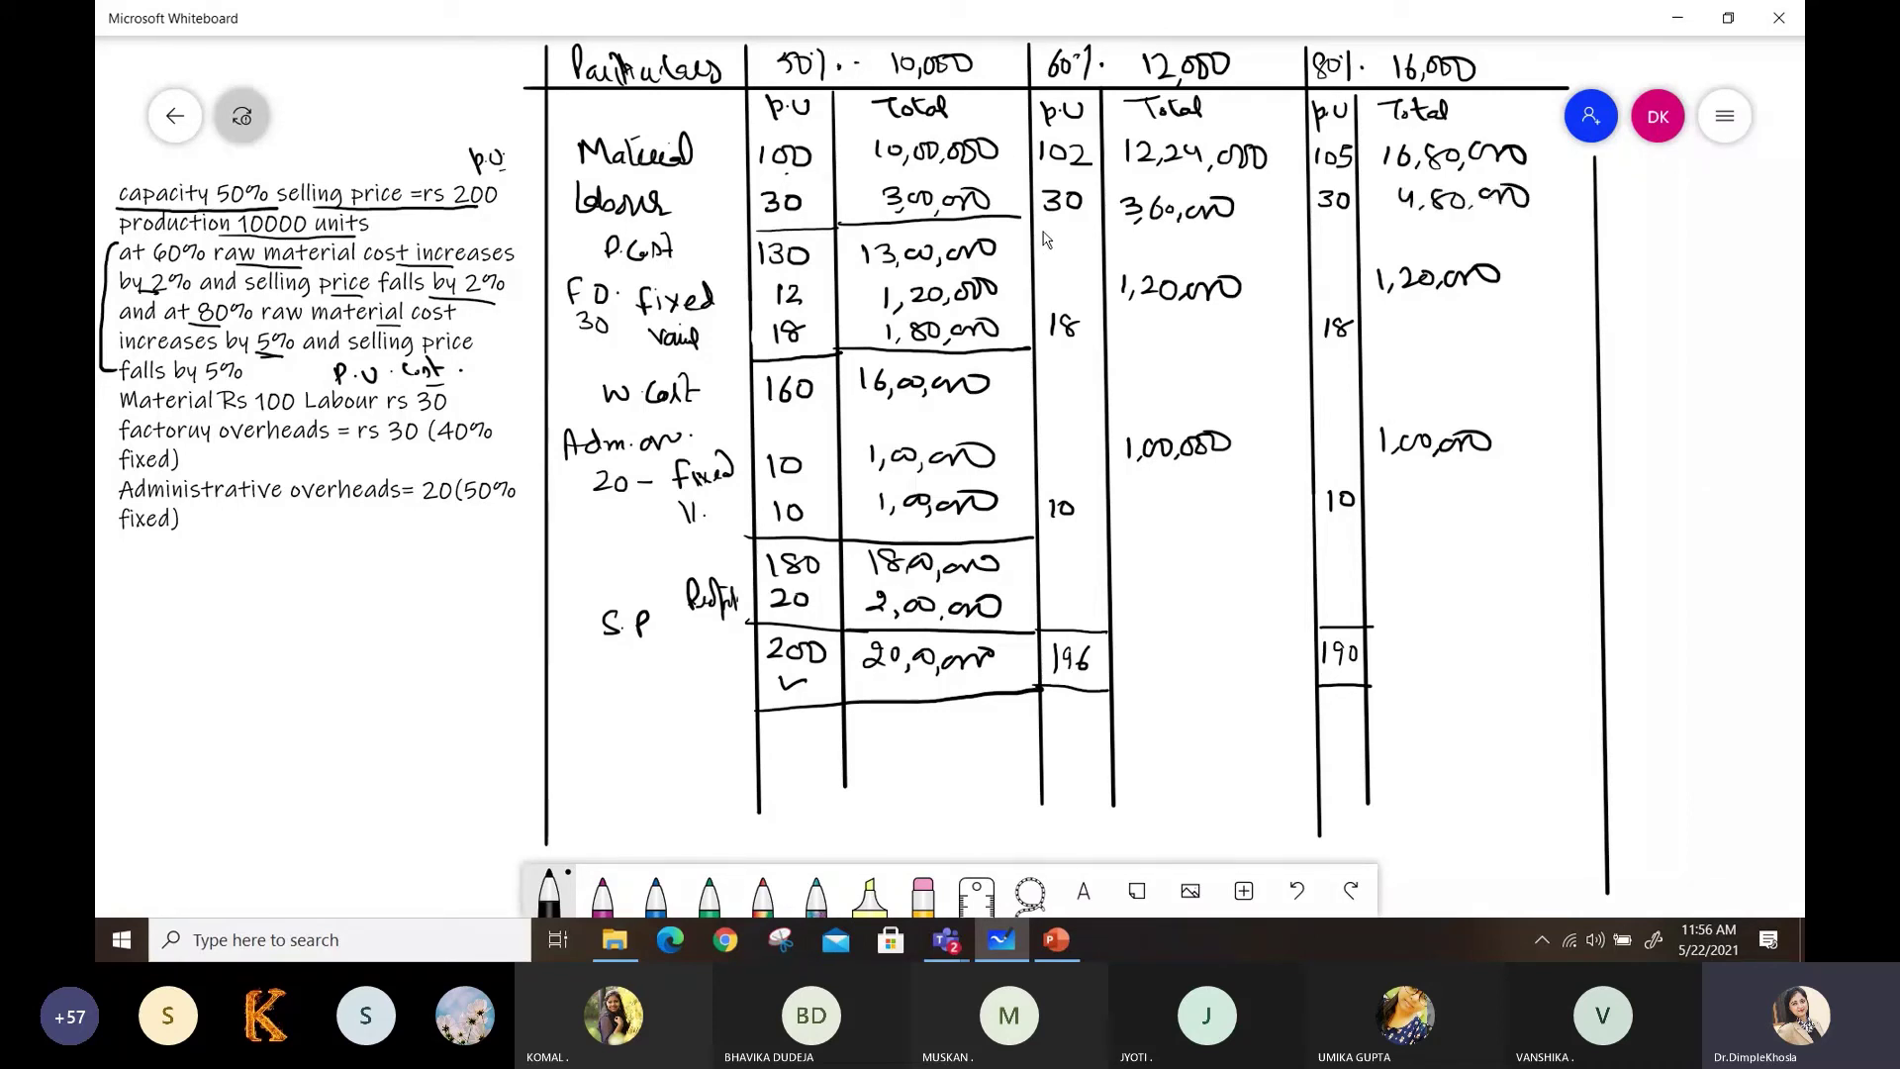
left_click_drag(1112, 227, 1560, 218)
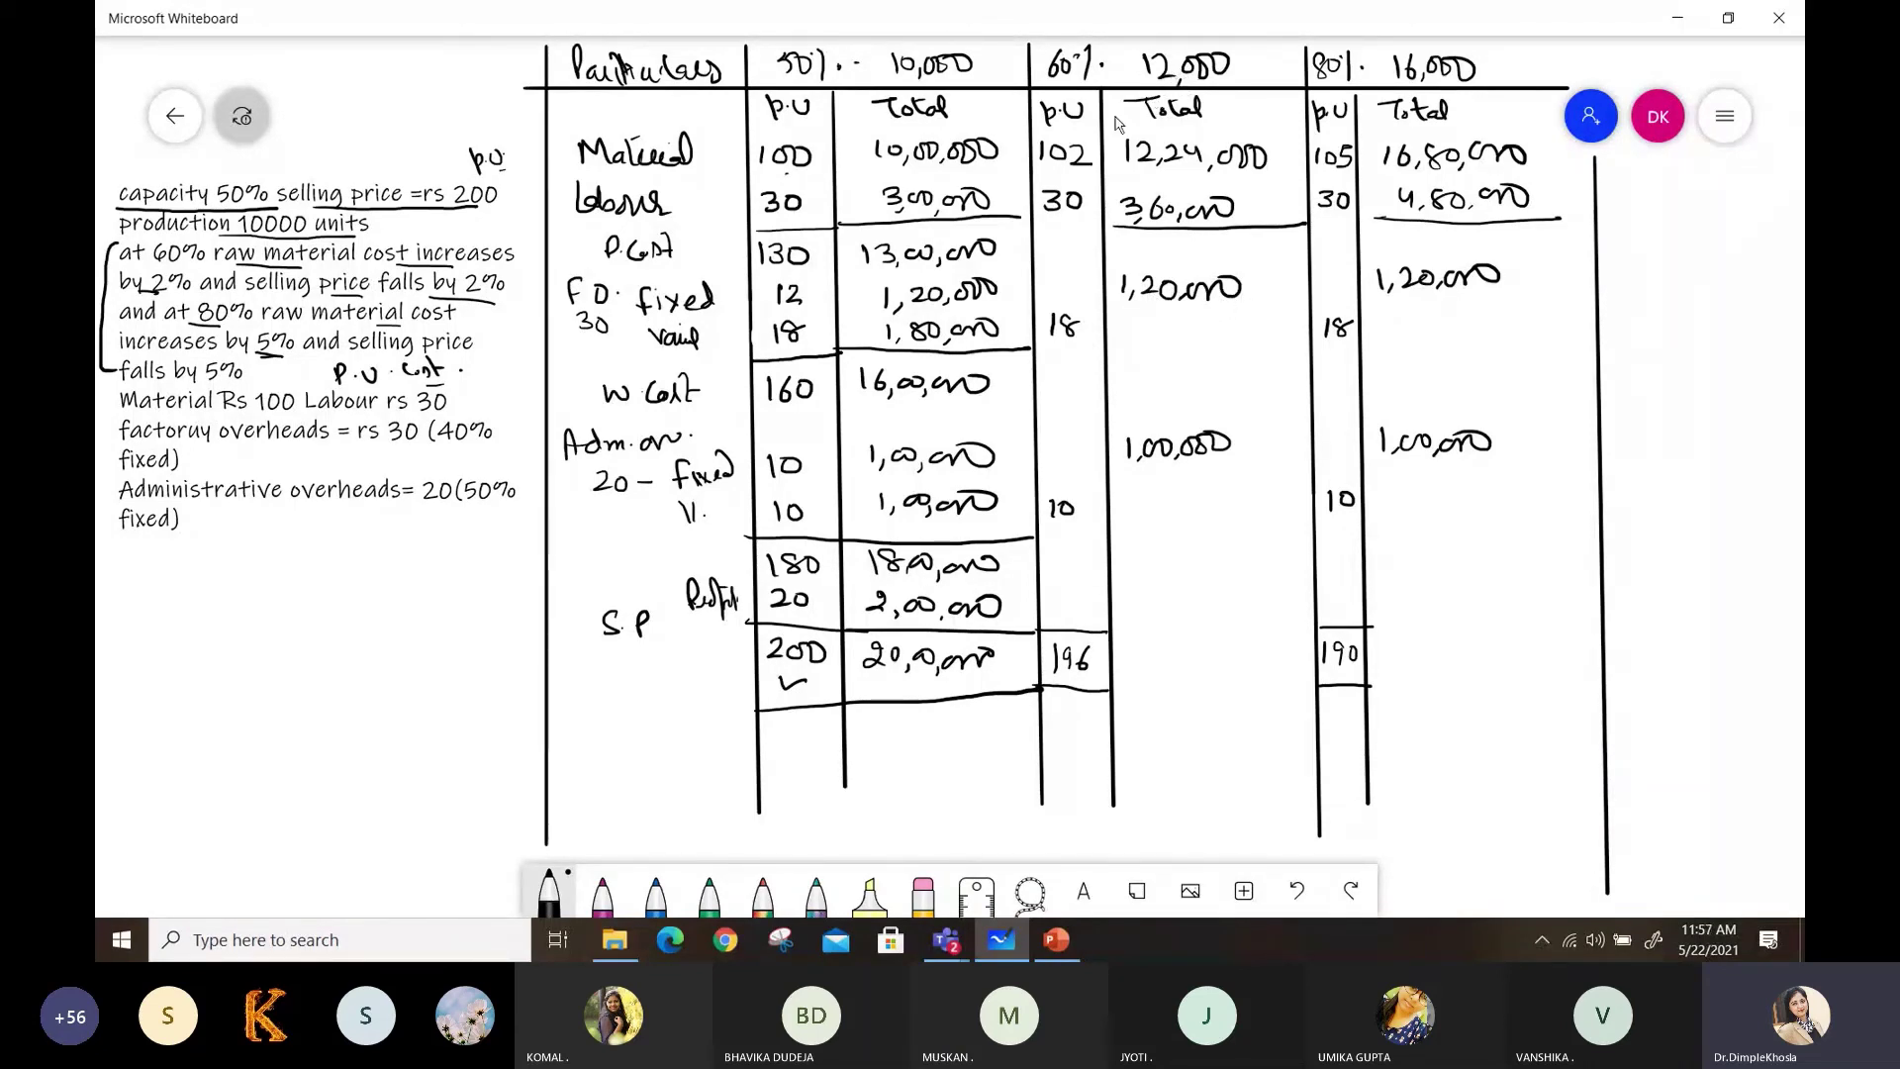
left_click_drag(1071, 273, 1068, 275)
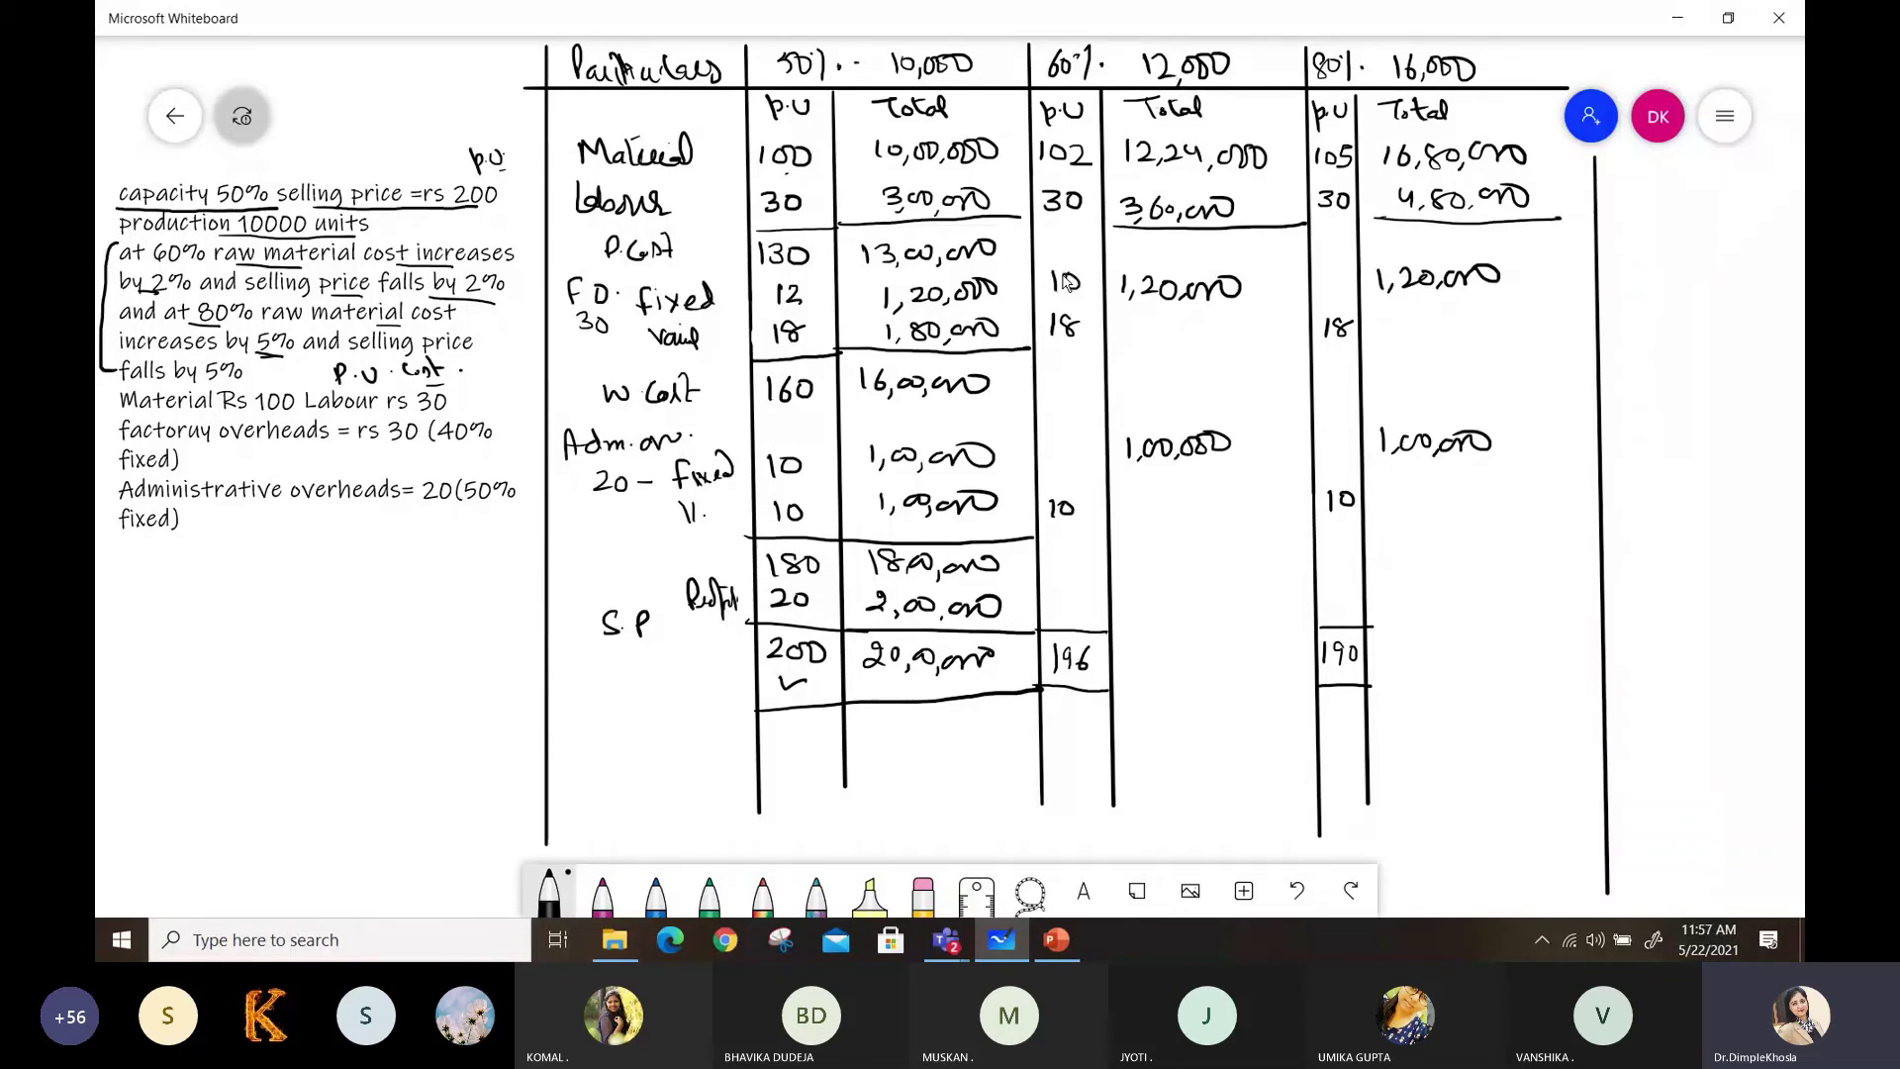
Write 7.5 fixed factory overhead per unit at 80%, variable factory totals 2,16,000 and 2,88,000, and 8.33 fixed admin per unit.
left_click_drag(1319, 278, 1342, 292)
left_click(1334, 290)
left_click_drag(1124, 326, 1148, 348)
left_click_drag(1164, 324, 1199, 353)
left_click_drag(1213, 335, 1253, 336)
left_click_drag(1393, 315, 1517, 326)
left_click_drag(1057, 458, 1087, 475)
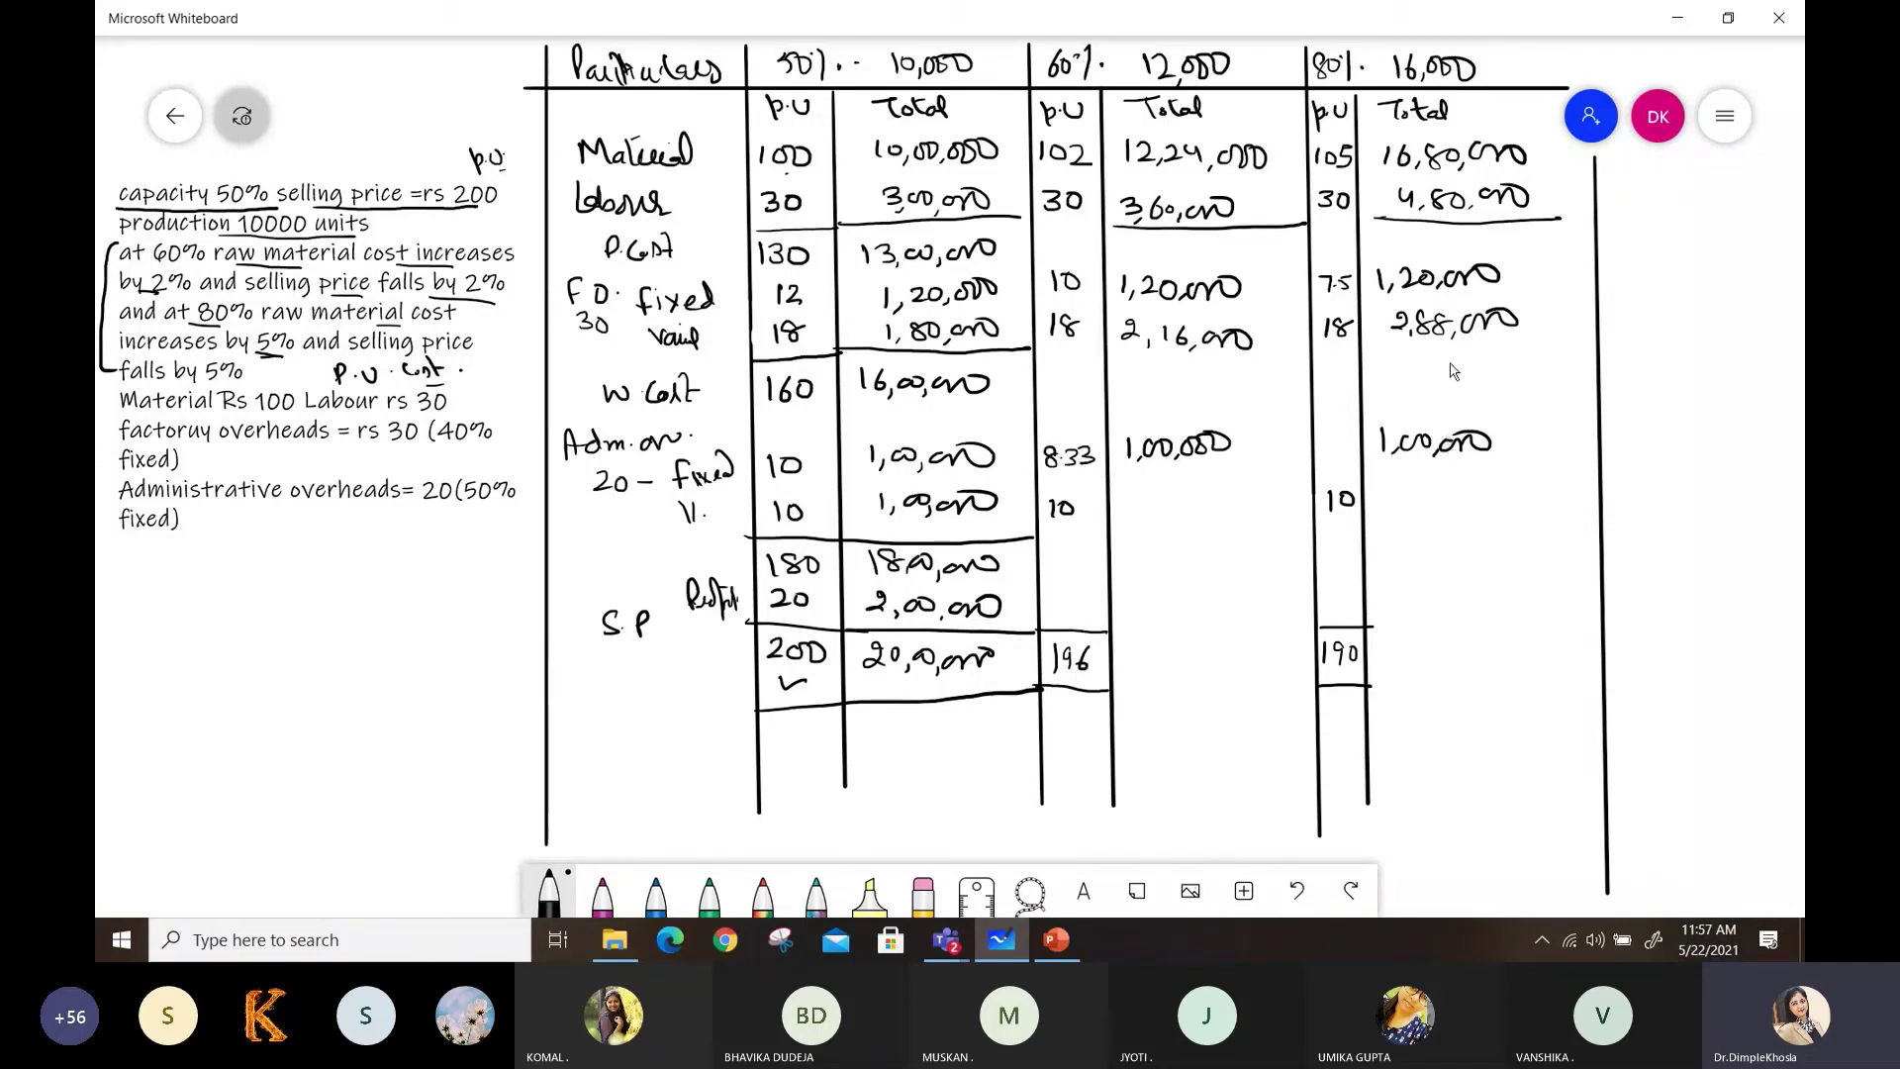
Write 6.25 fixed admin per unit at 80% and variable admin totals 1,20,000 and 1,60,000.
left_click(1337, 452)
mouse_move(1329, 434)
left_mouse_down()
mouse_move(1320, 453)
mouse_move(1351, 455)
left_mouse_up()
left_click_drag(1141, 488, 1150, 512)
left_click_drag(1160, 491, 1187, 501)
left_click_drag(1193, 502, 1243, 492)
left_click_drag(1404, 477, 1409, 509)
left_click_drag(1434, 484, 1440, 499)
left_click_drag(1450, 494, 1457, 513)
left_click_drag(1472, 495, 1510, 498)
Rule a total line and write total costs 21,40,000 at 60% and 28,24,000 at 80%.
left_click_drag(1119, 543, 1324, 535)
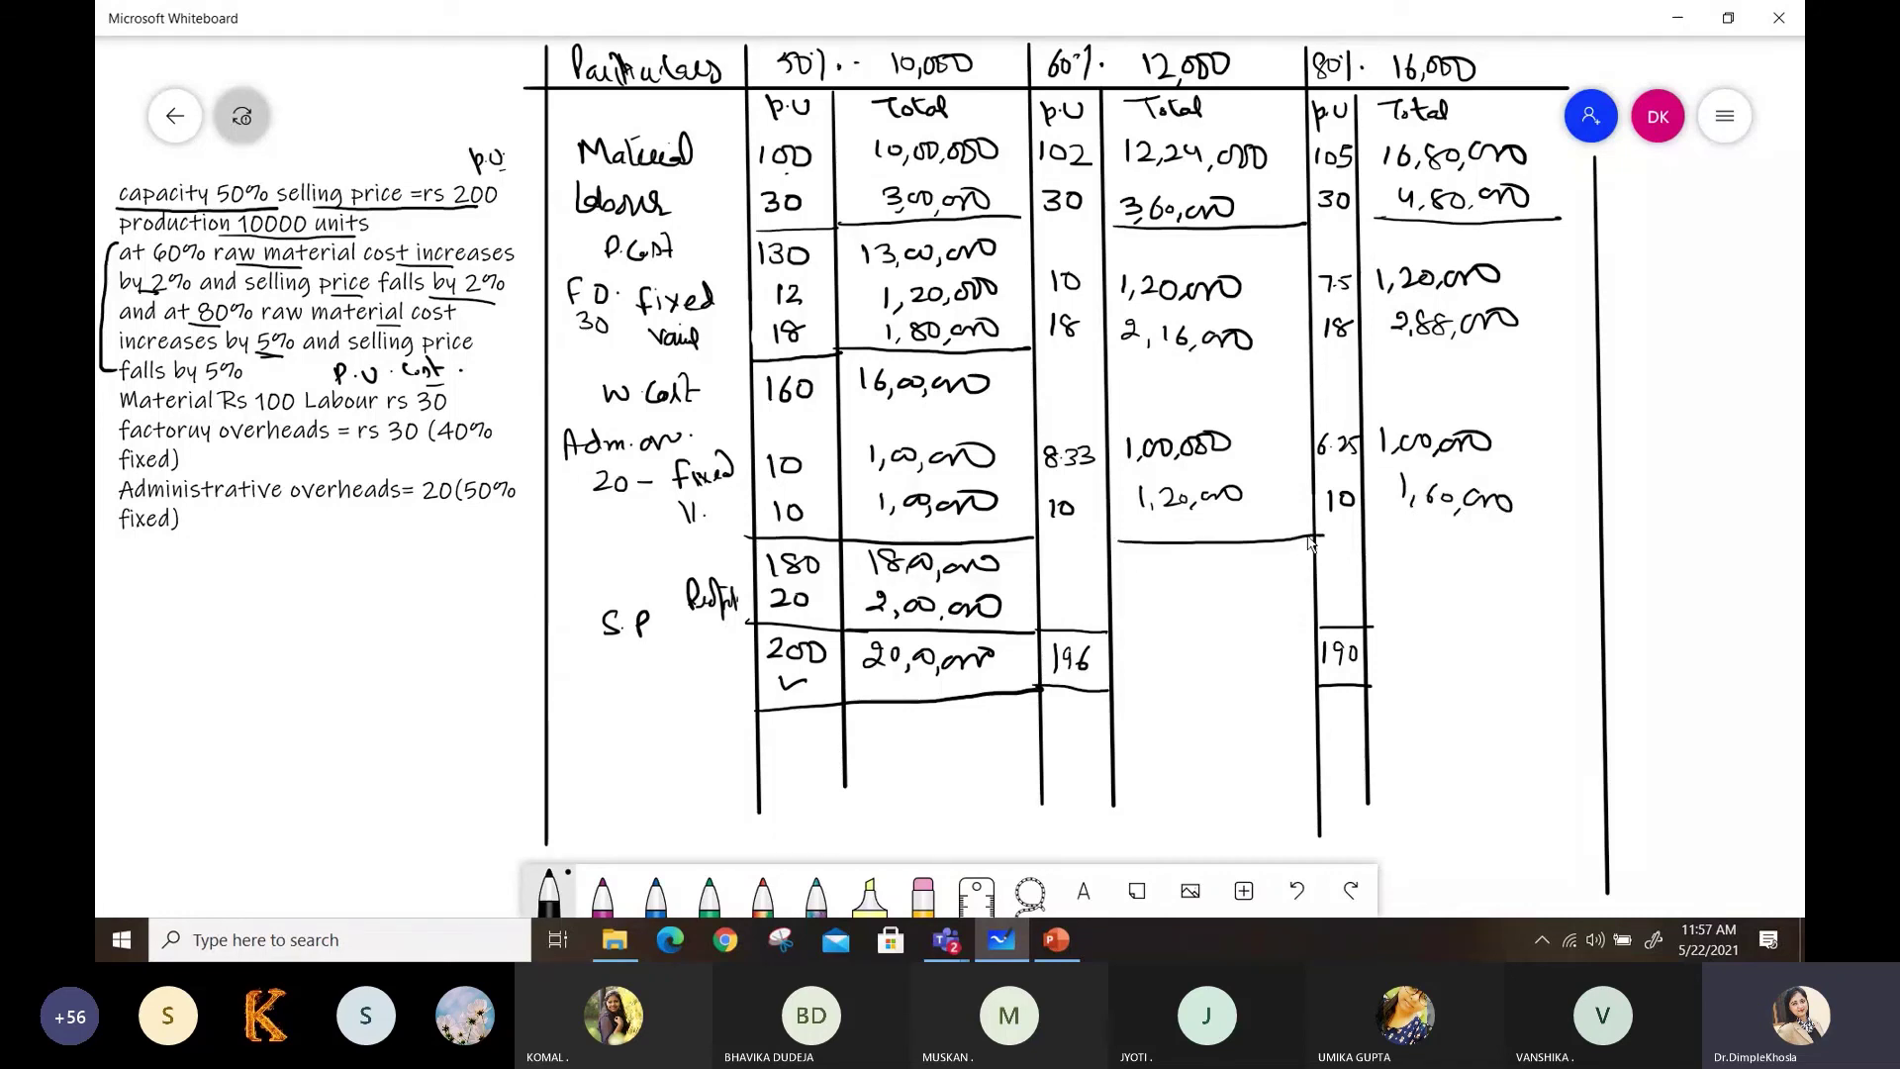
left_click_drag(1139, 559, 1160, 575)
left_click_drag(1171, 574, 1211, 566)
left_click_drag(1231, 574, 1560, 522)
left_click_drag(1398, 546, 1438, 566)
left_click_drag(1447, 547, 1477, 562)
left_click_drag(1484, 559, 1549, 554)
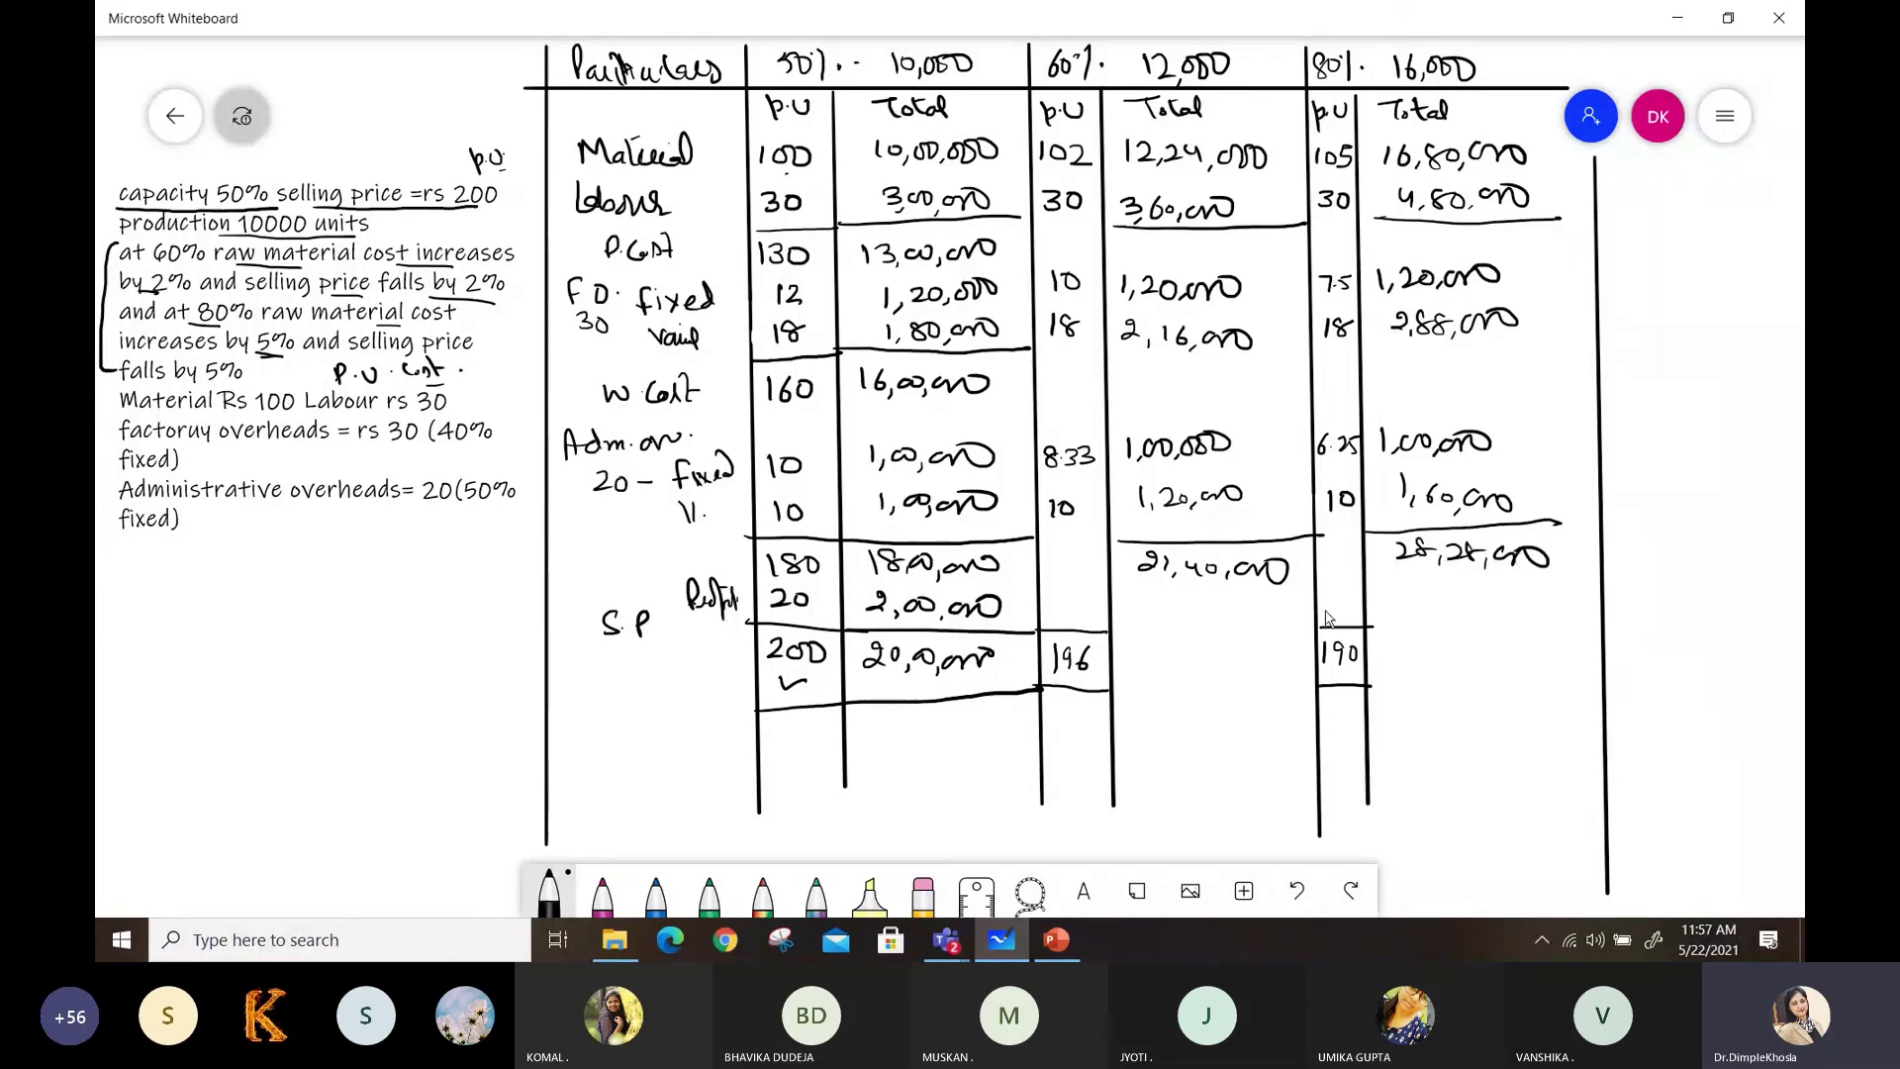
Rule the sales rows and write sales totals 23,52,000 at 60% and 30,40,000 at 80%.
left_click_drag(1123, 634, 1314, 628)
left_click_drag(1138, 661, 1284, 669)
left_click_drag(1120, 694, 1306, 692)
left_click_drag(1373, 622, 1603, 625)
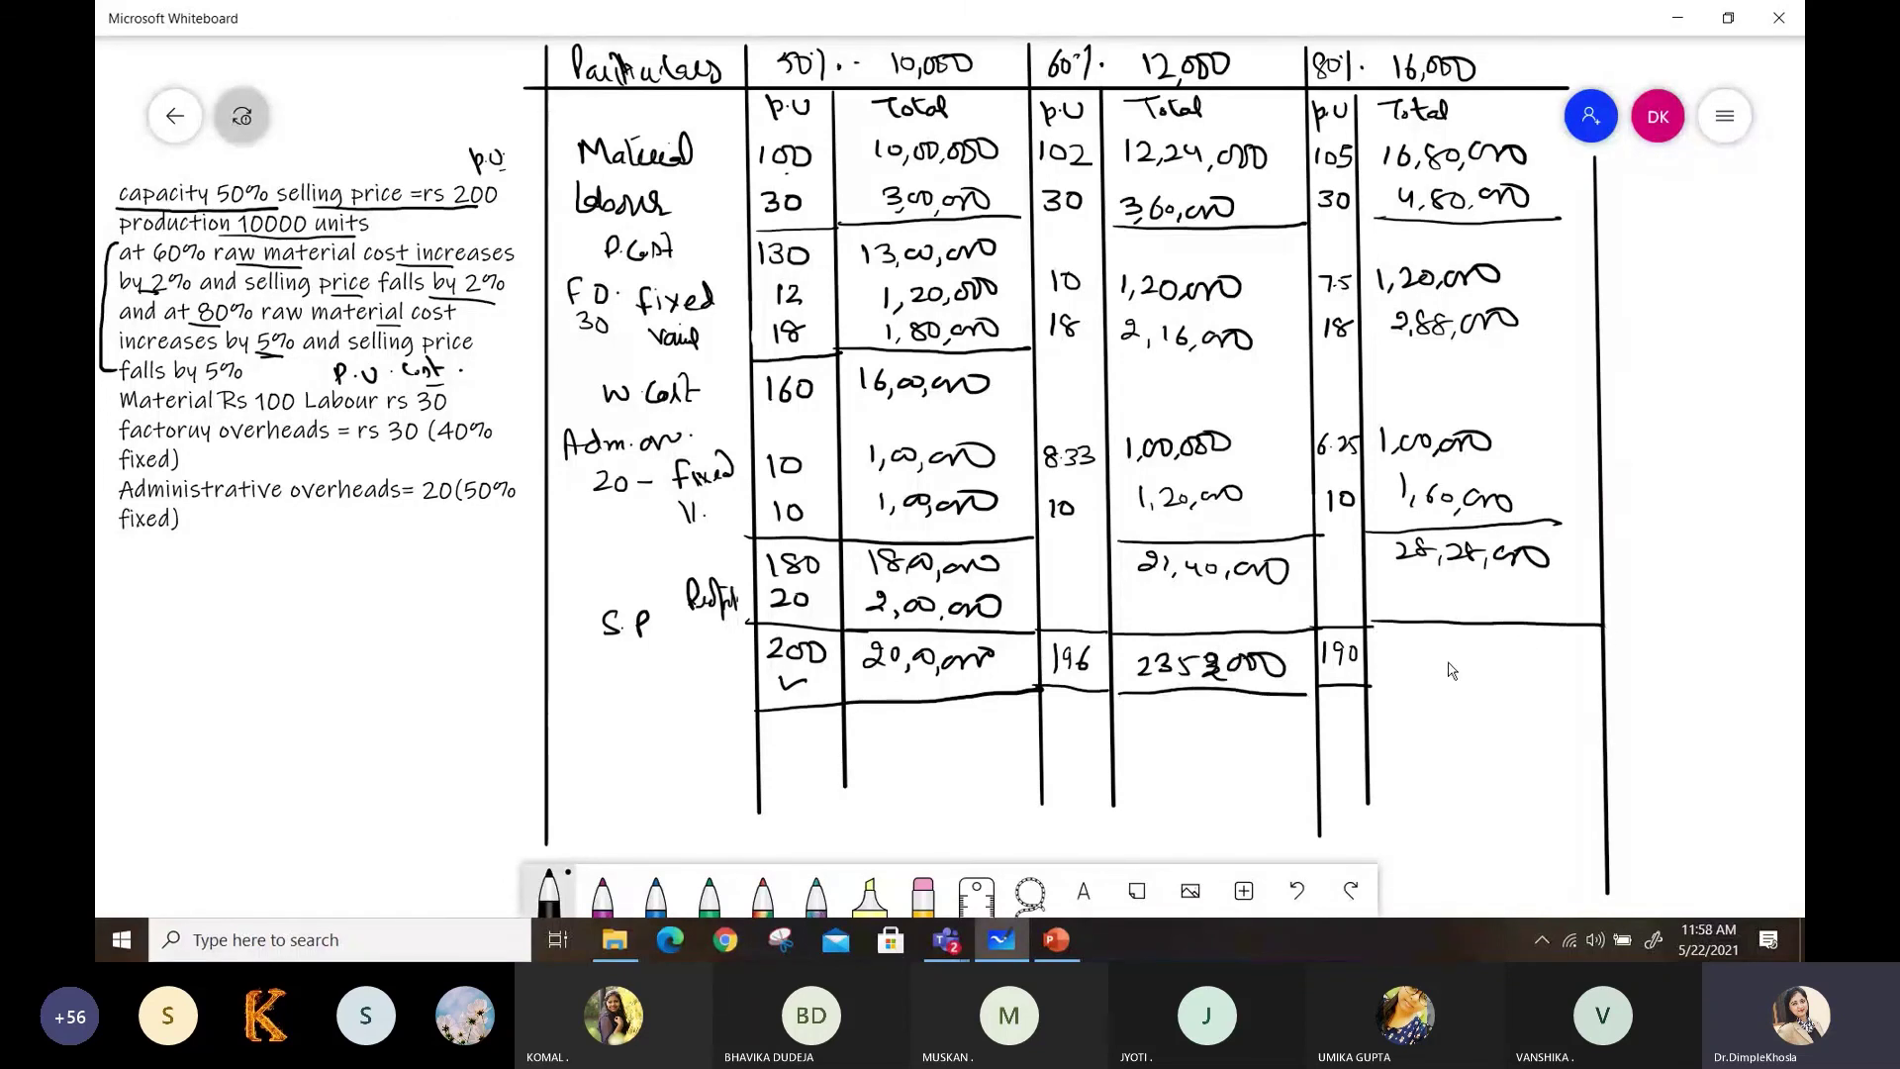
mouse_move(1404, 653)
left_mouse_down()
mouse_move(1425, 673)
mouse_move(1512, 665)
mouse_move(1397, 693)
mouse_move(1605, 699)
left_mouse_up()
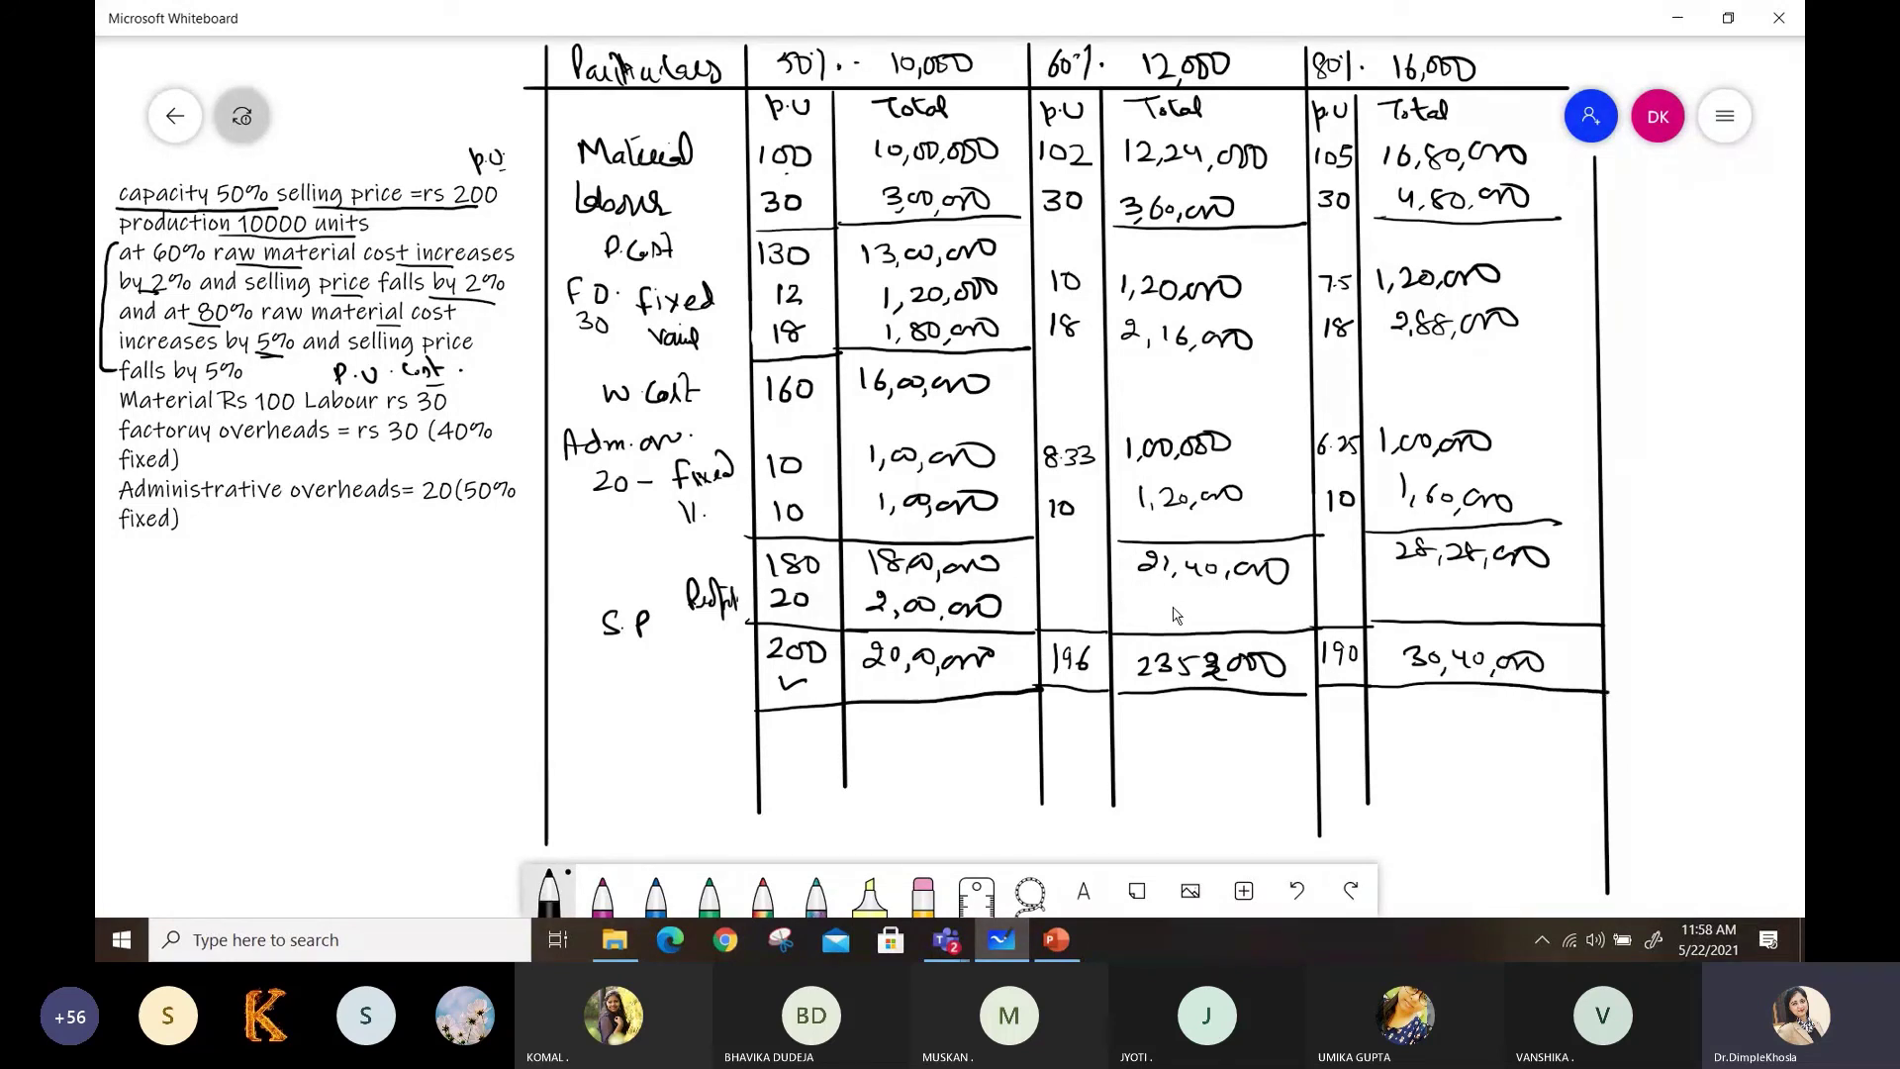
Write the profit totals, 2,12,000 at 60% and the 80% profit.
left_click_drag(1156, 601, 1177, 627)
mouse_move(1188, 602)
left_mouse_down()
mouse_move(1192, 622)
mouse_move(1275, 608)
left_mouse_up()
left_click_drag(1418, 608, 1571, 618)
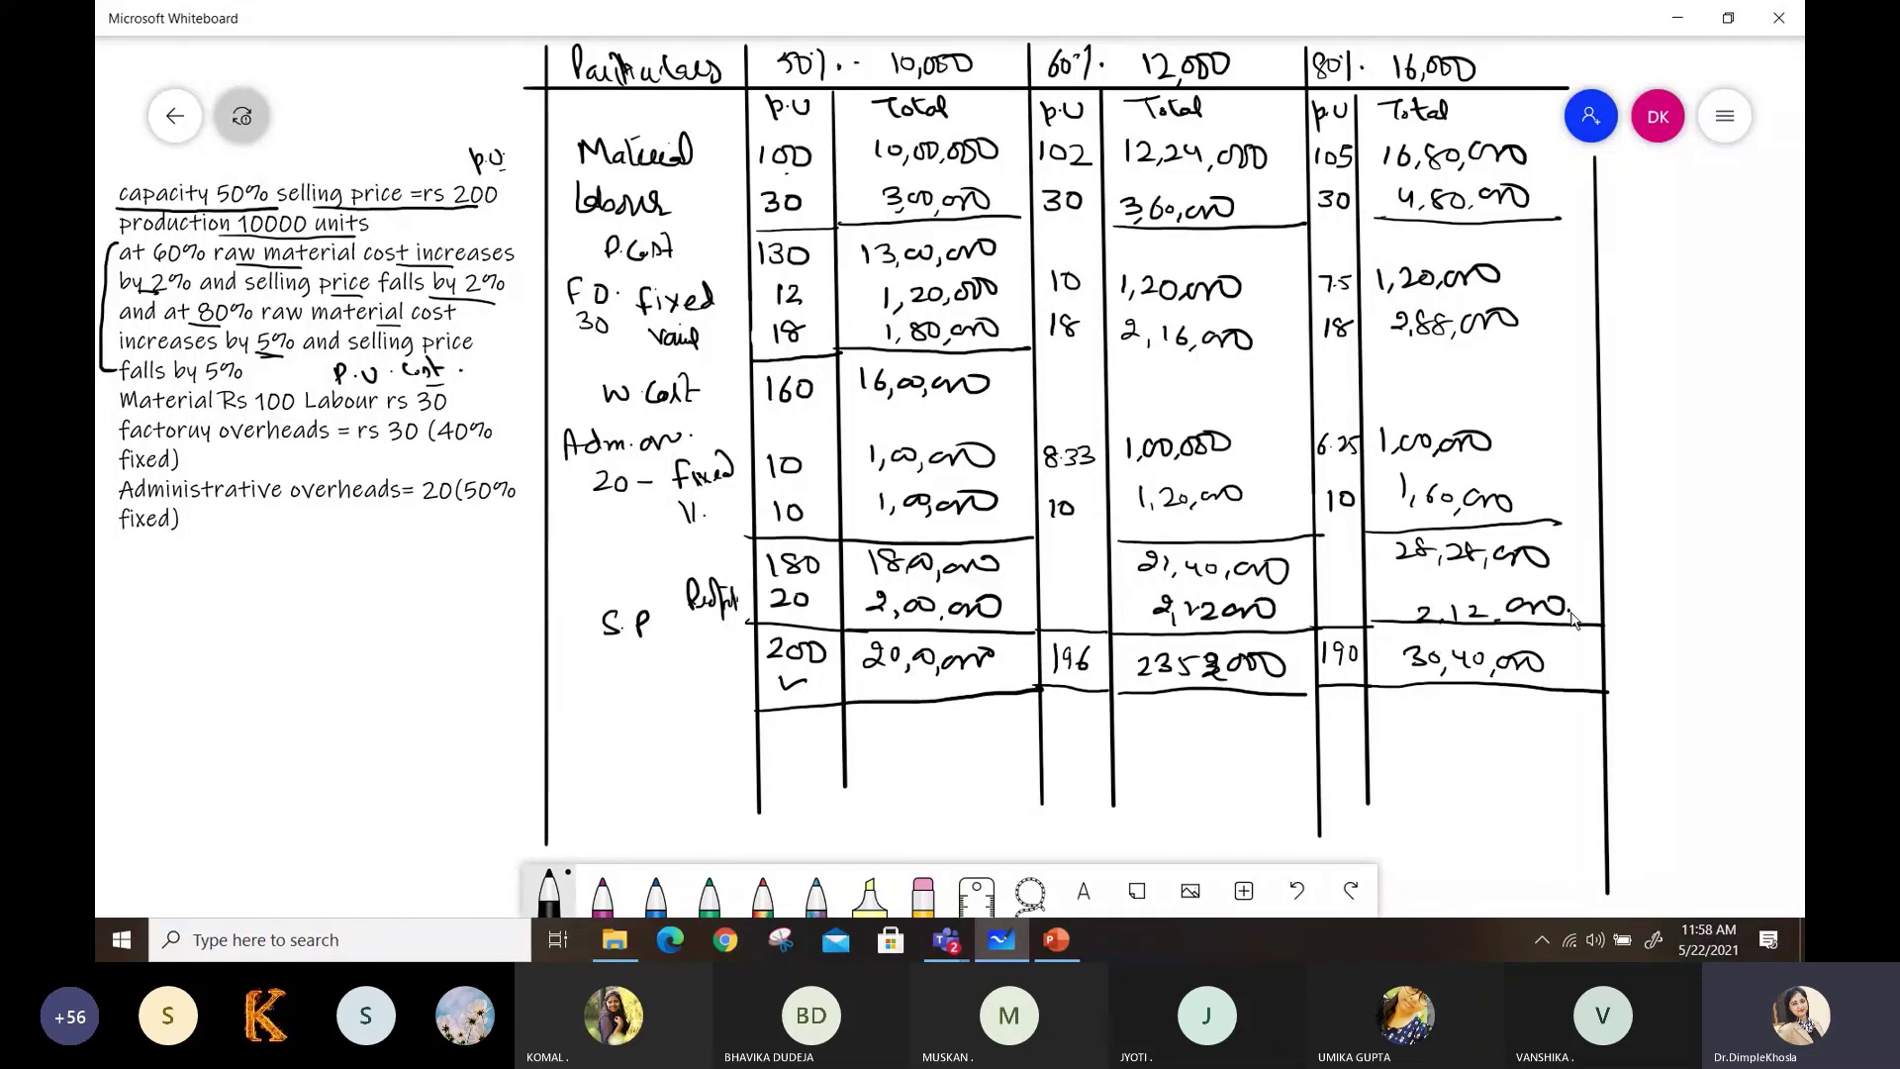